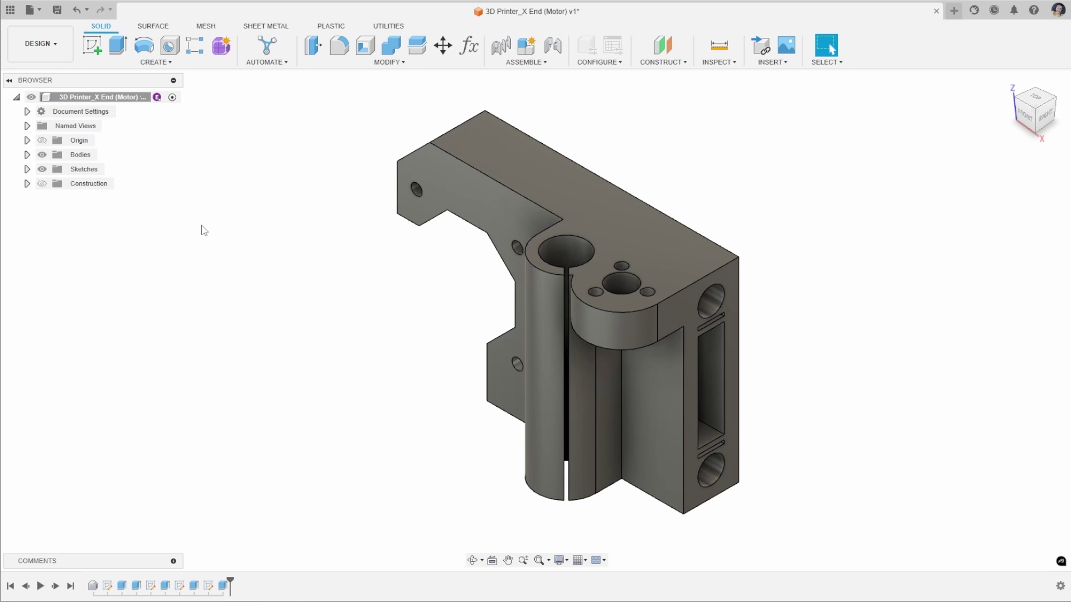
- Start an STL export from the File menu, then abandon it
left_click(43, 13)
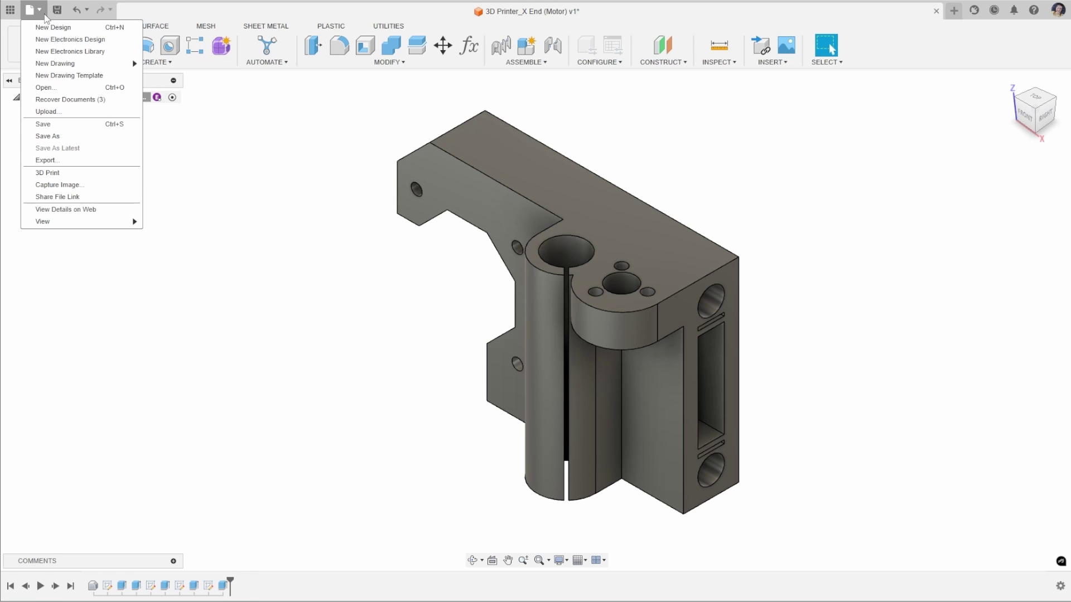
left_click(78, 161)
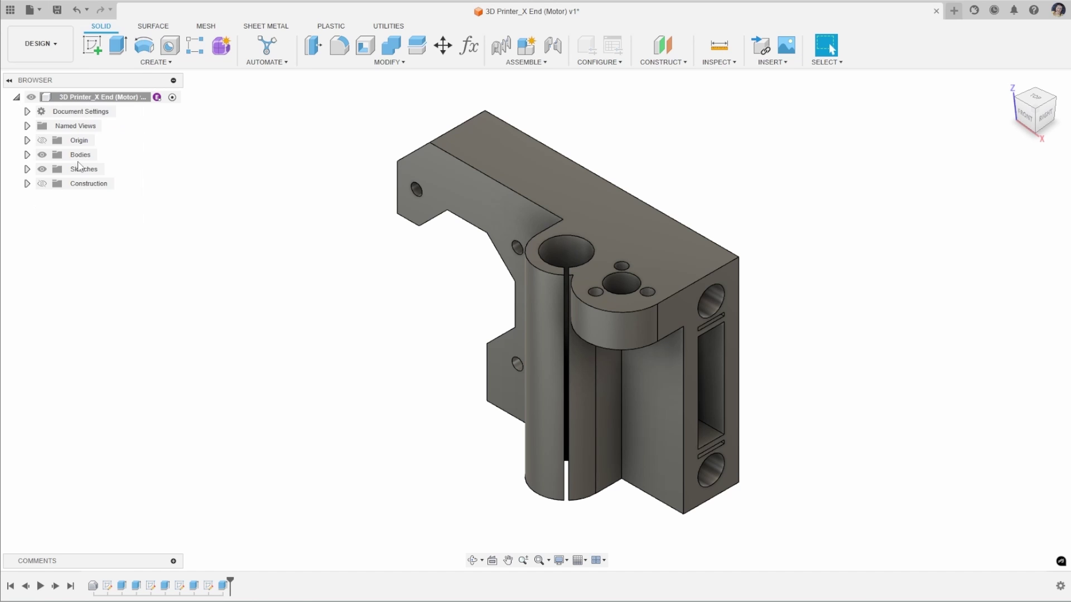
left_click(492, 217)
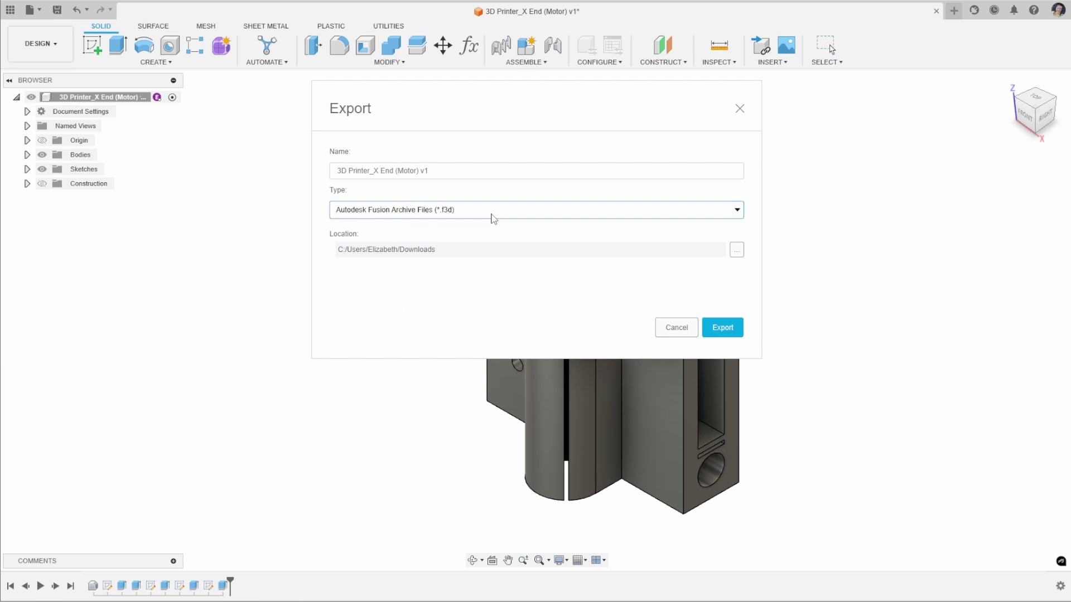
left_click(492, 217)
scroll(468, 287, "down", 2)
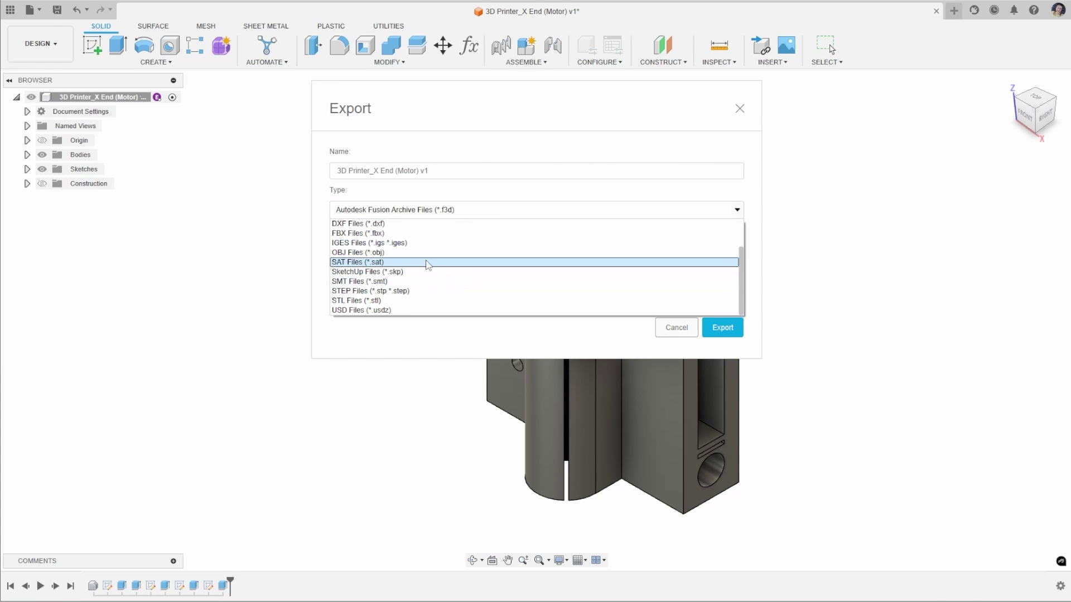
left_click(412, 301)
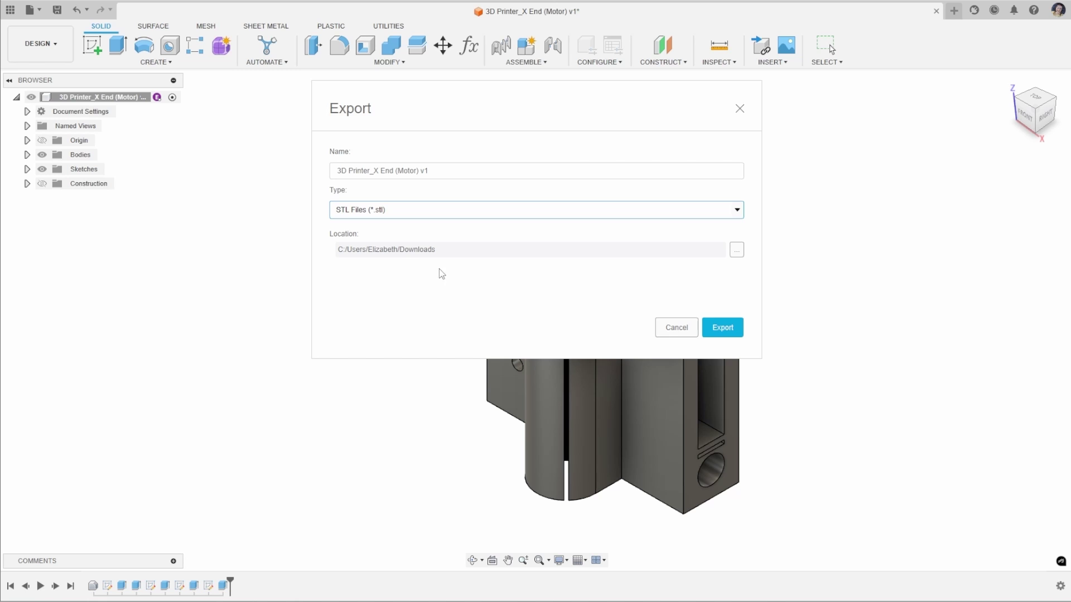
left_click(677, 329)
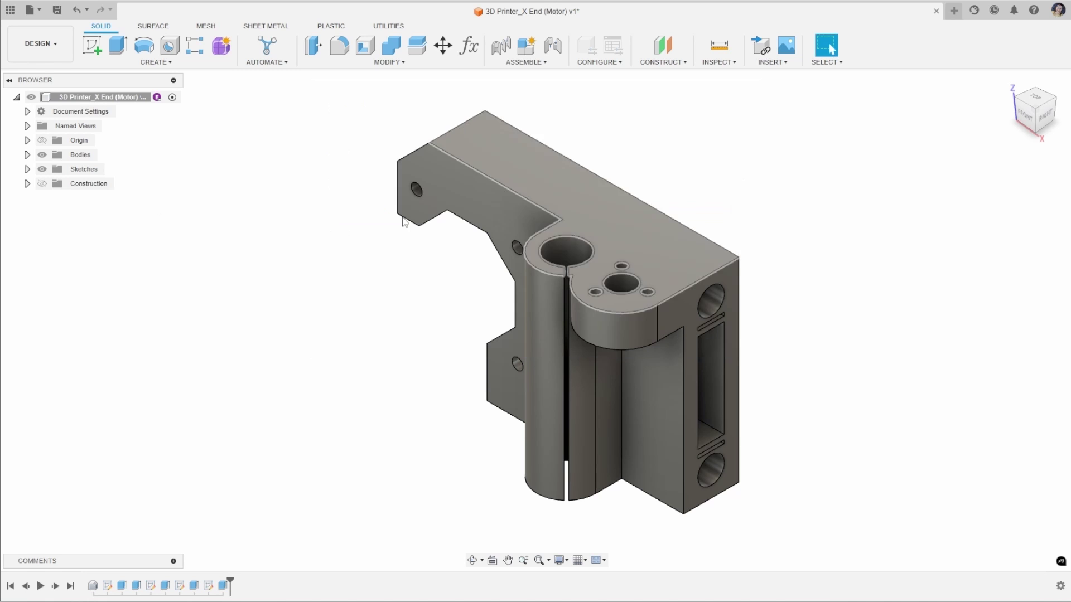
- Start the 3D Print setup for the part and list its preparation types
left_click(30, 9)
left_click(80, 176)
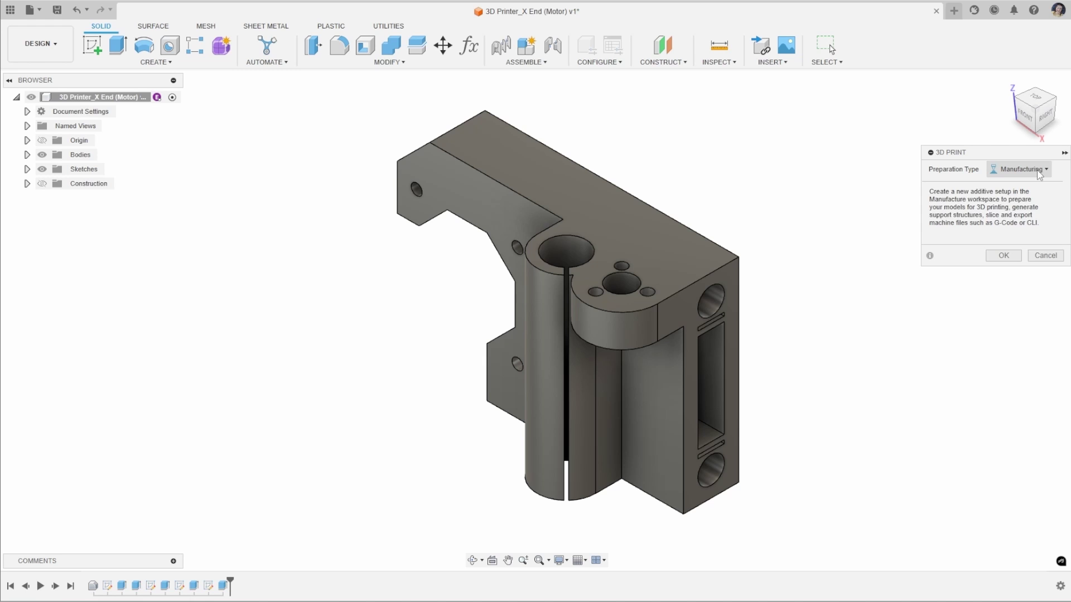
left_click(1041, 171)
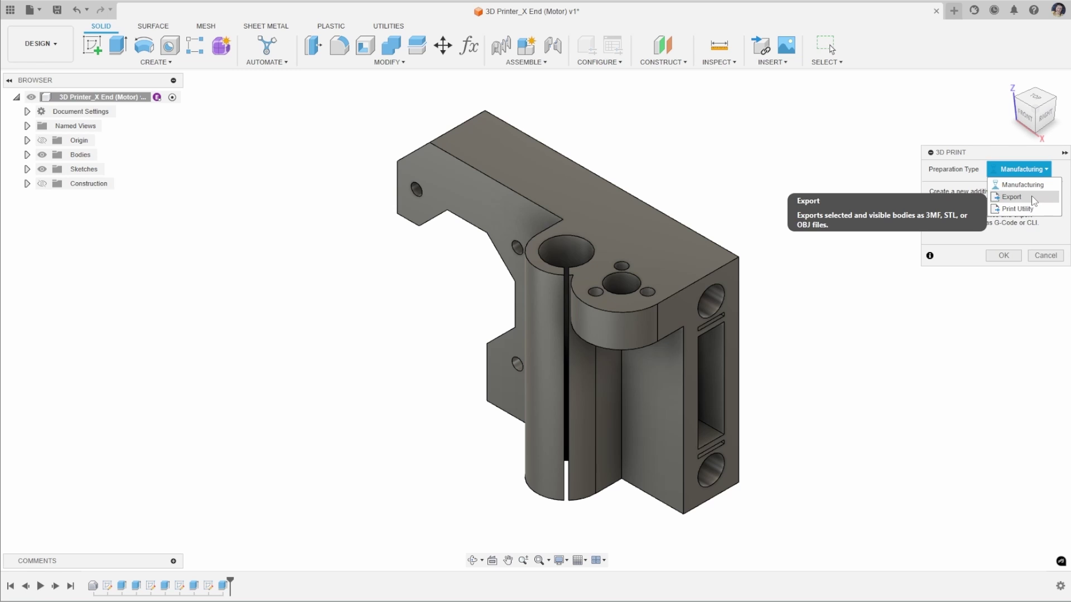
- Set Preparation Type to Export for the part body, with STL (Binary) format in Millimeter
left_click(1011, 197)
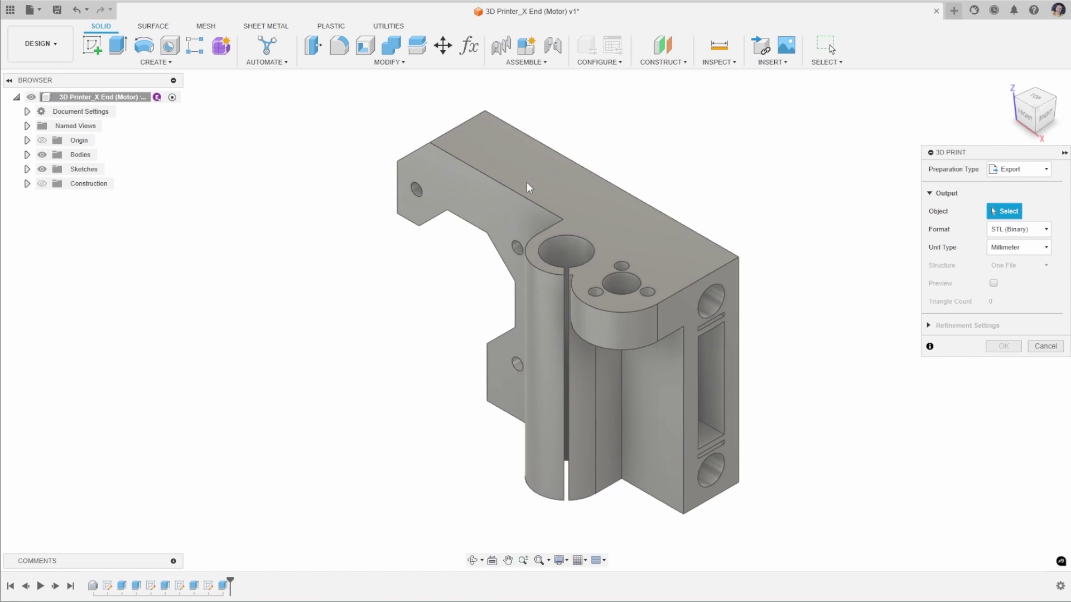
left_click(695, 250)
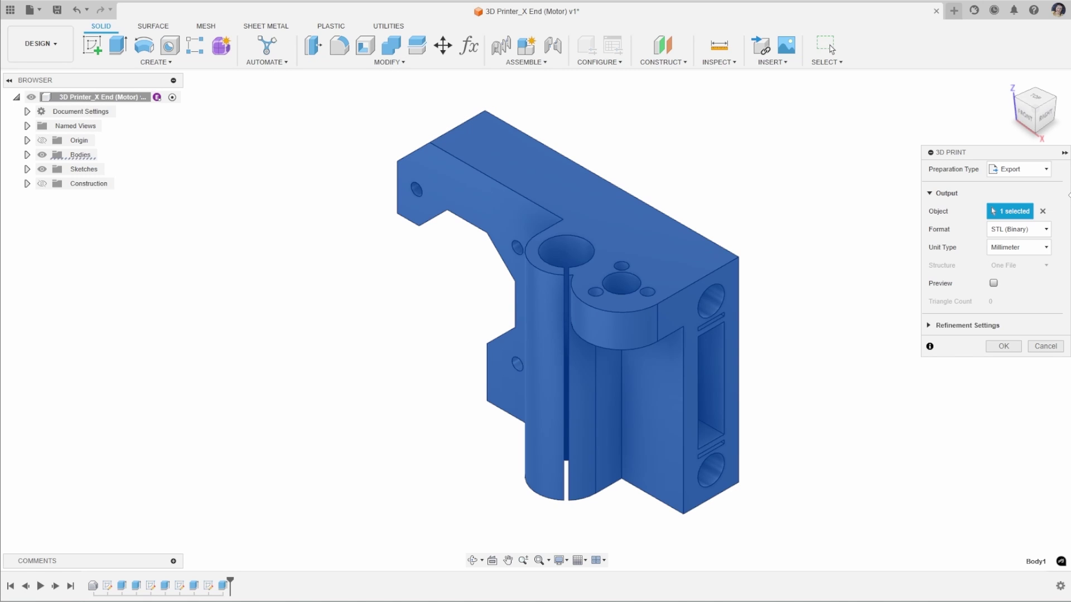
left_click(1034, 230)
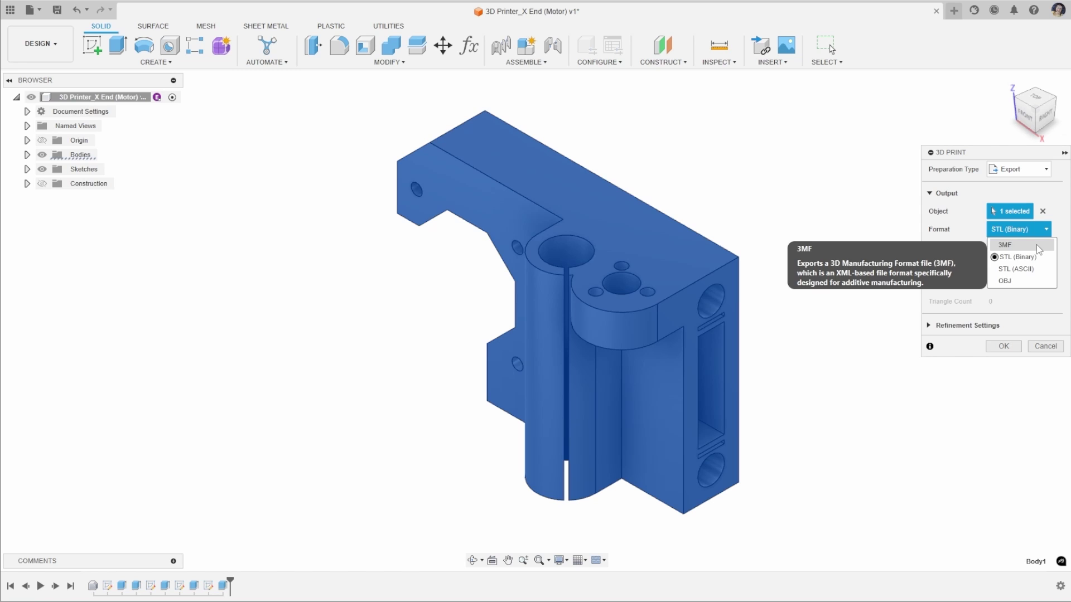
left_click(1036, 257)
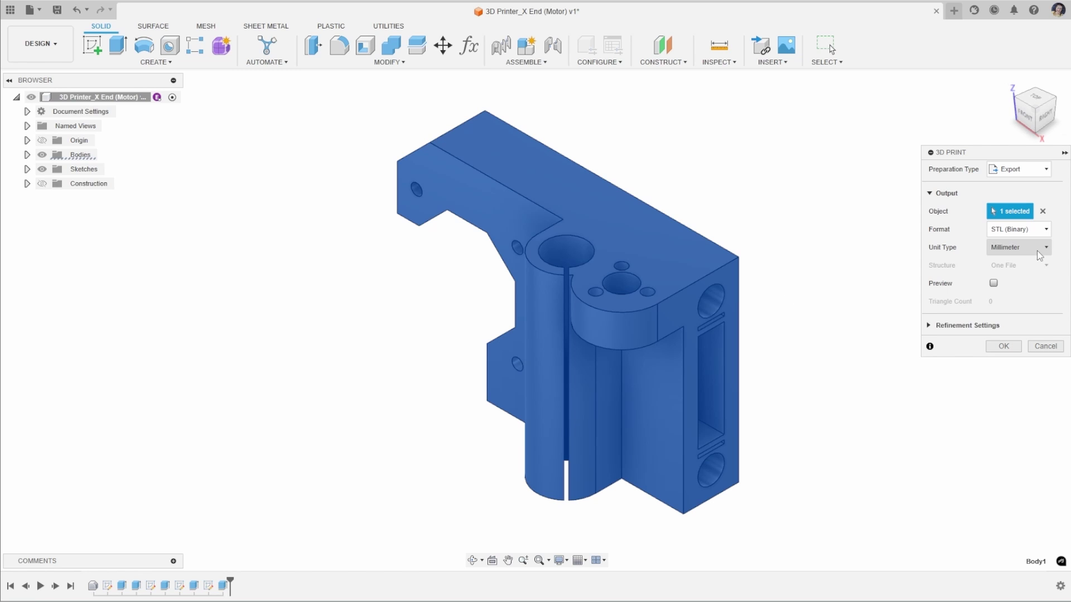
left_click(1036, 249)
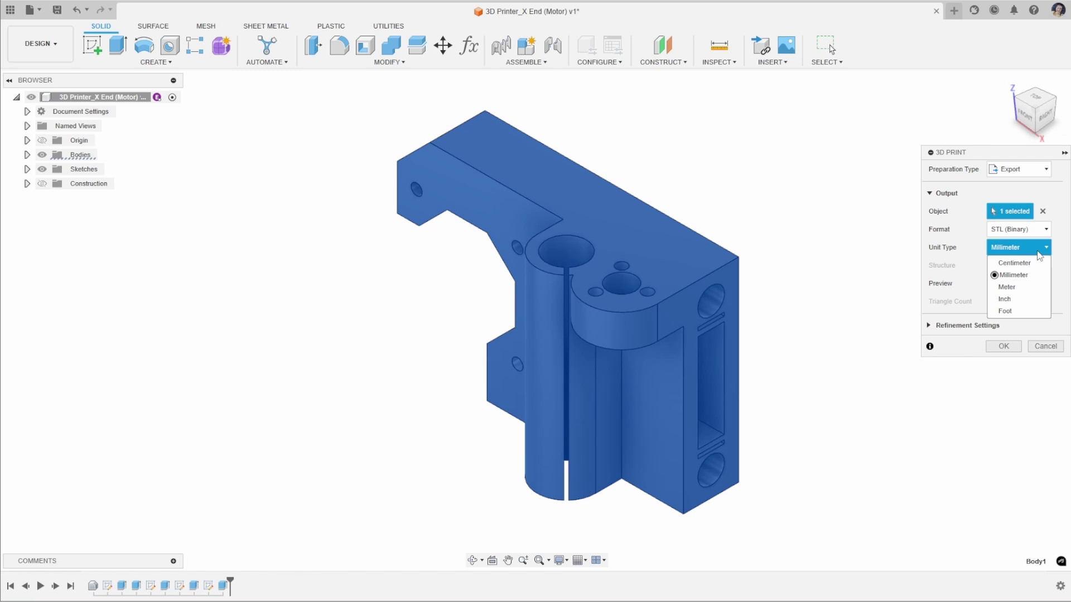
left_click(1026, 275)
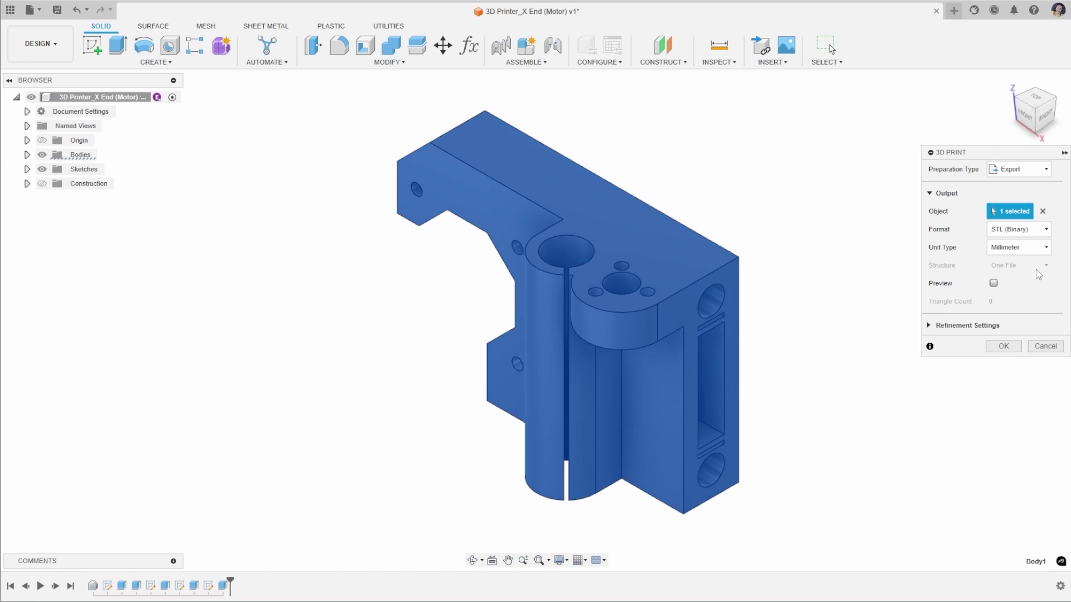
- Show the refinement settings and turn on the mesh preview, inspecting it from several angles
left_click(1040, 325)
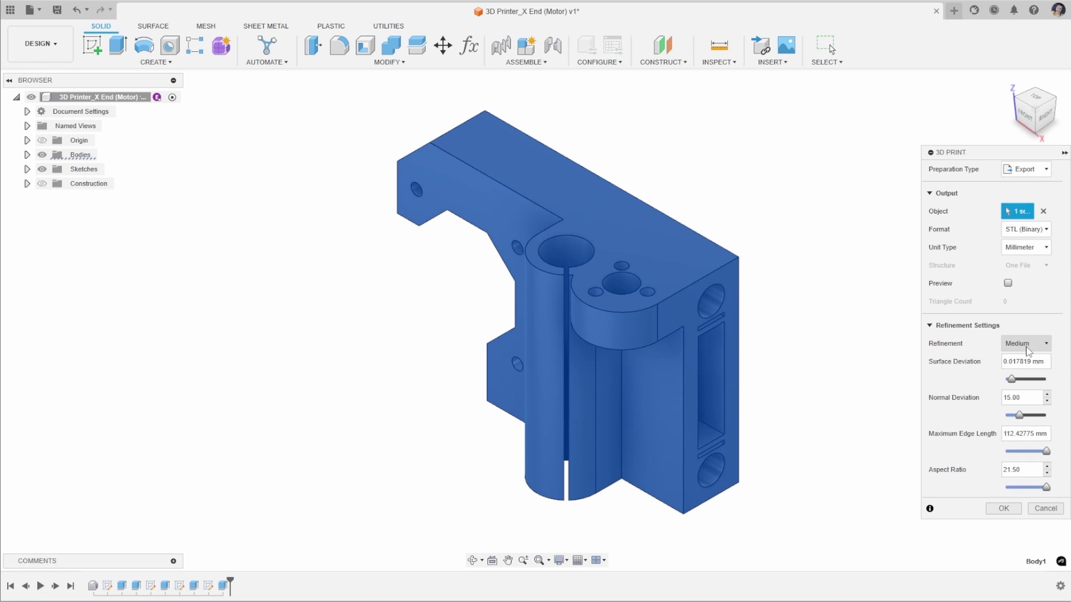
left_click(1008, 283)
middle_click_drag(433, 388, 474, 345, "shift")
mouse_move(549, 250)
middle_mouse_down("shift")
mouse_move(552, 240)
mouse_move(549, 258)
middle_mouse_up("shift")
middle_click_drag(466, 202, 685, 204, "shift")
mouse_move(603, 340)
middle_mouse_down("shift")
mouse_move(653, 303)
mouse_move(665, 246)
mouse_move(601, 351)
middle_mouse_up("shift")
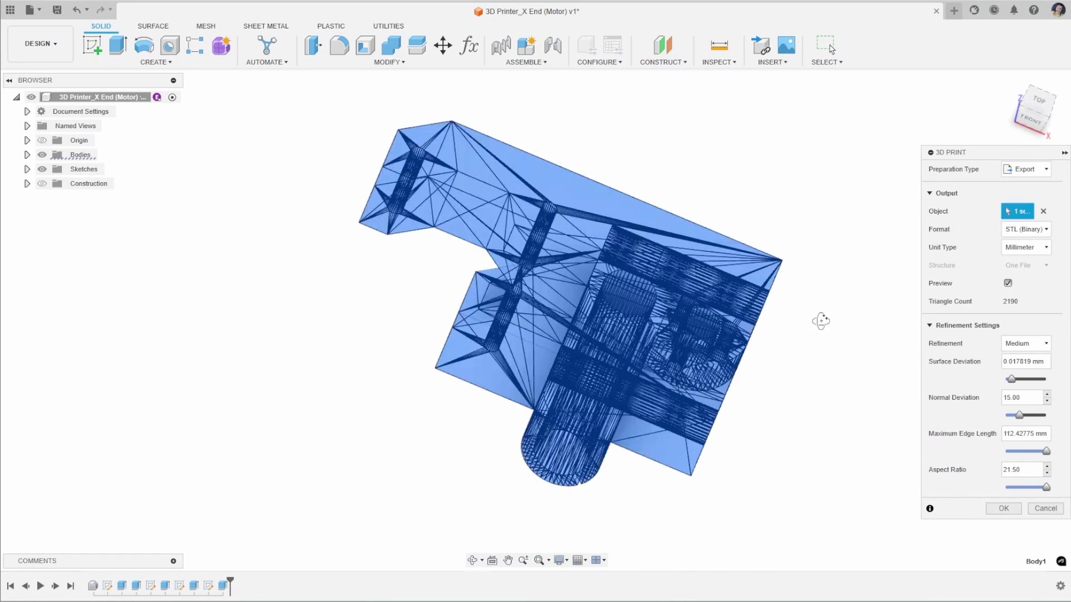
- Set refinement to High and surface deviation to 0.001124 mm, then save the mesh
left_click(1025, 344)
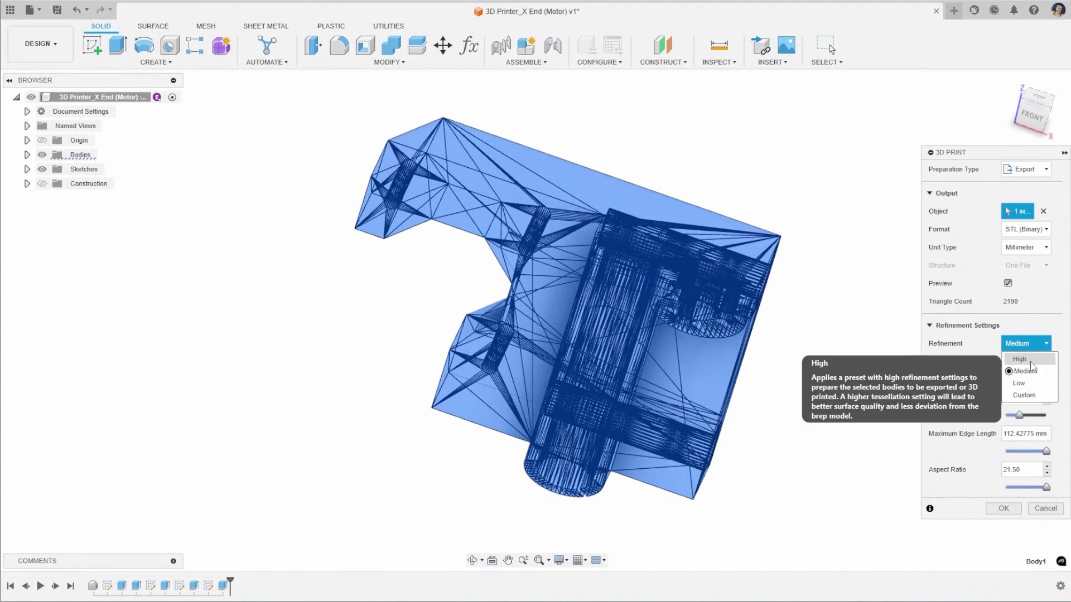
left_click(1030, 357)
middle_click_drag(869, 324, 816, 294, "shift")
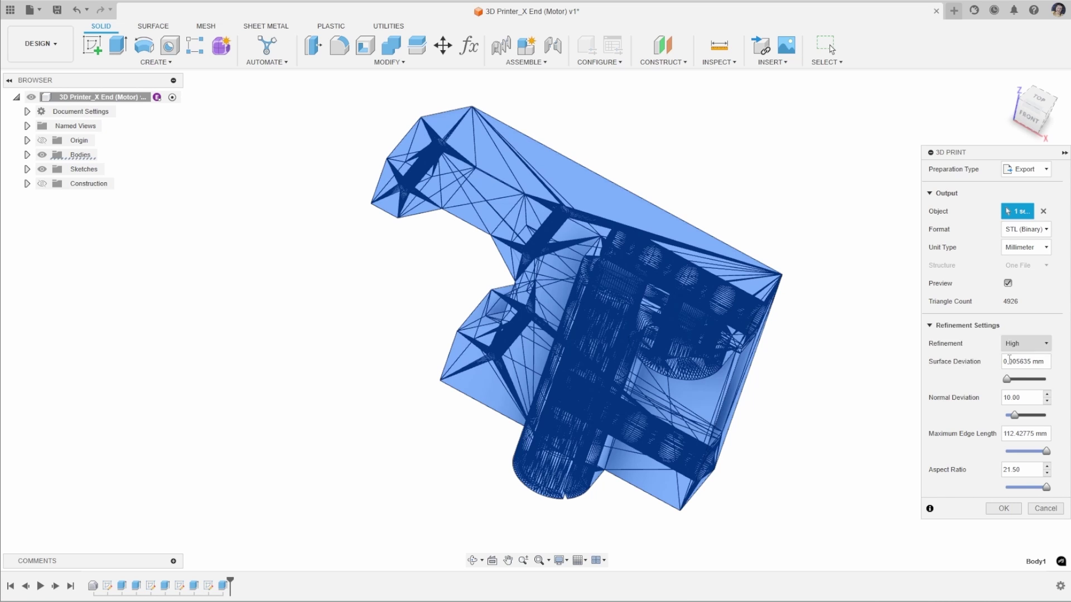
left_click_drag(1007, 380, 1005, 379)
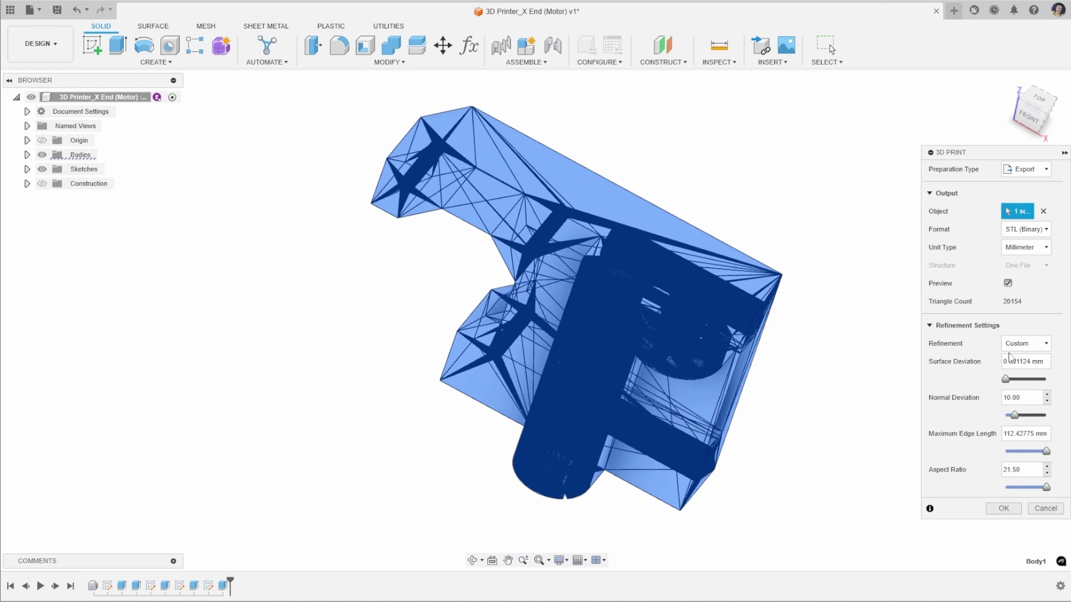
left_click(1003, 509)
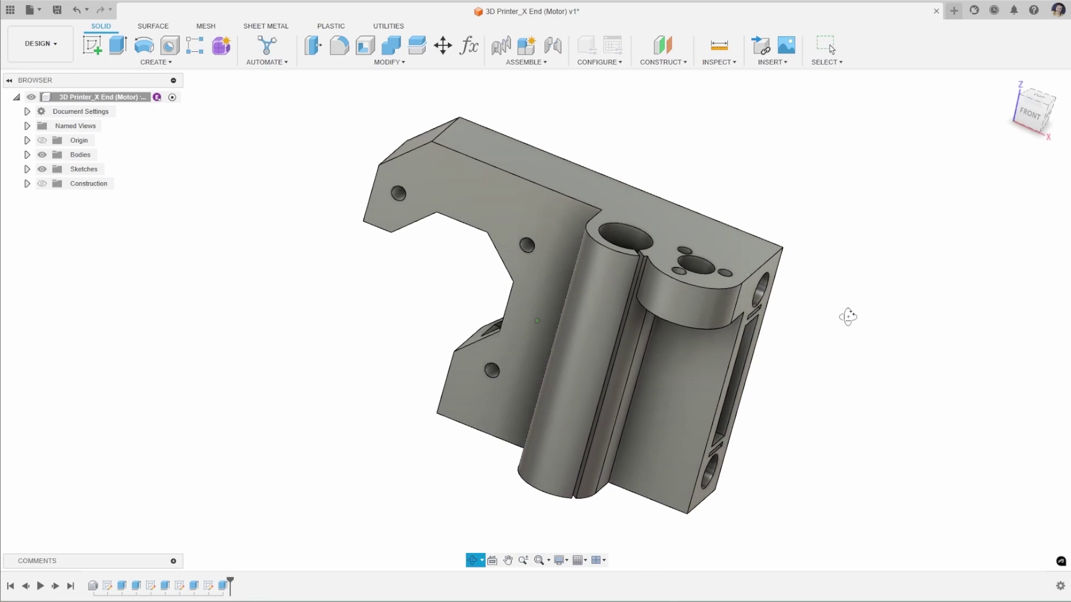
- Start a new 3D Print setup with Preparation Type set to Print Utility
left_click(30, 10)
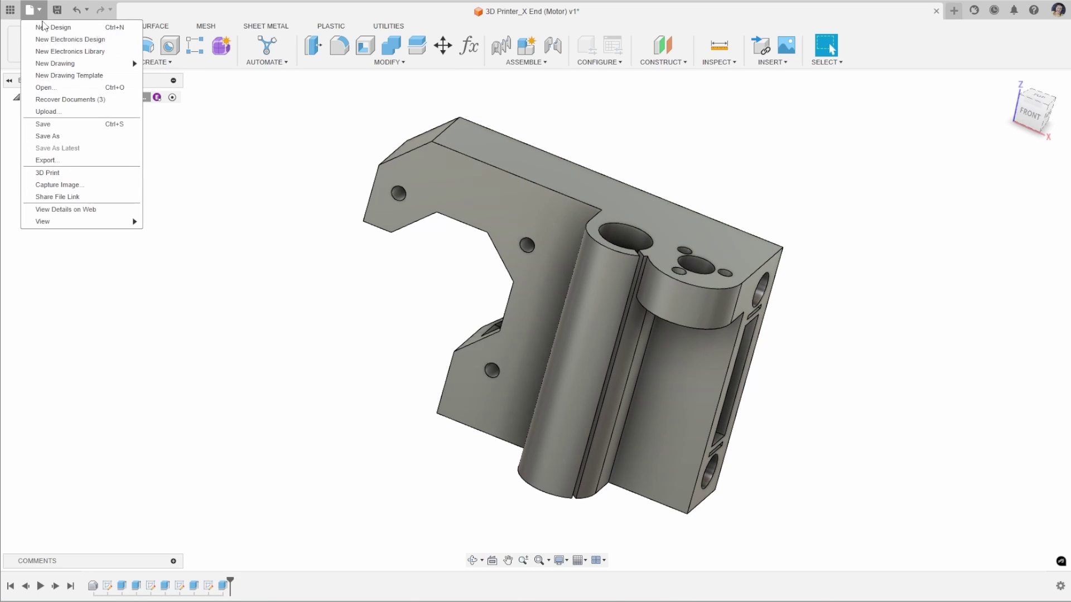
left_click(59, 173)
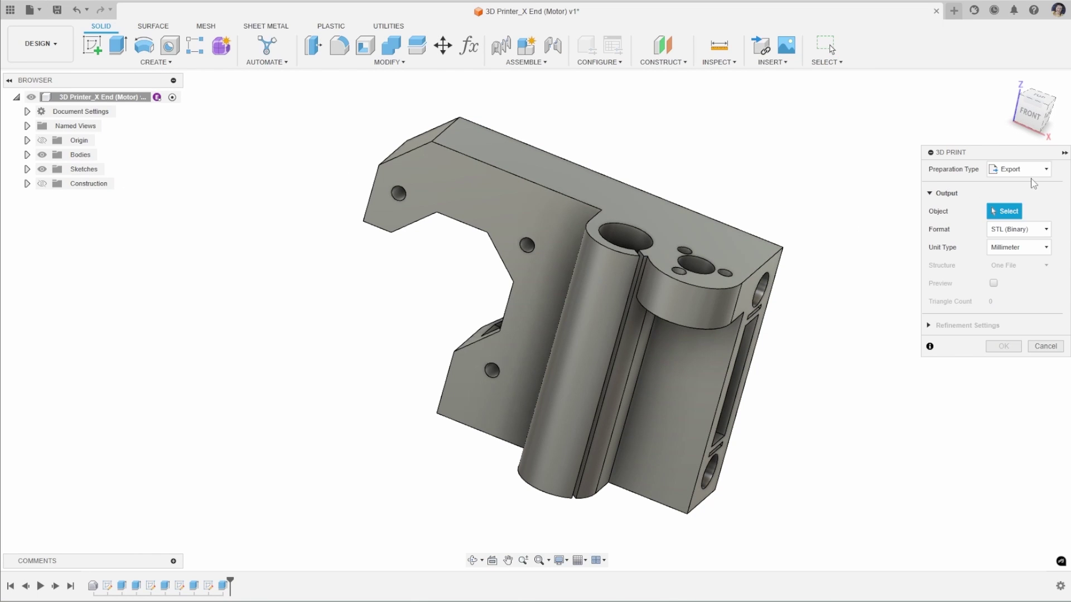
left_click(1026, 169)
left_click(1025, 210)
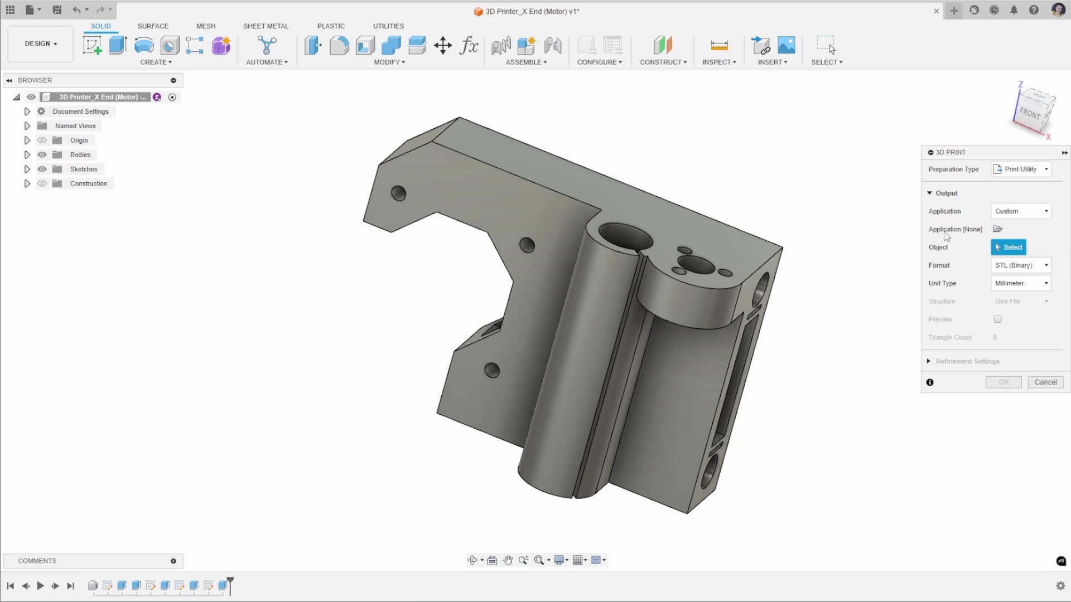
- Target Bambu Studio as the application, select the part body, and send it
left_click(1032, 216)
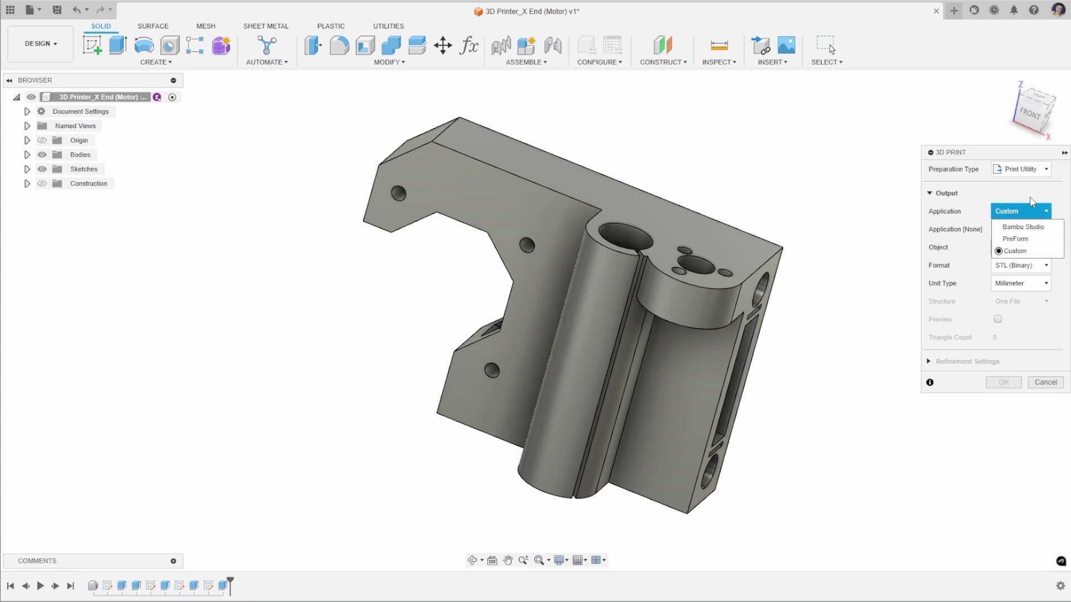
left_click(1034, 203)
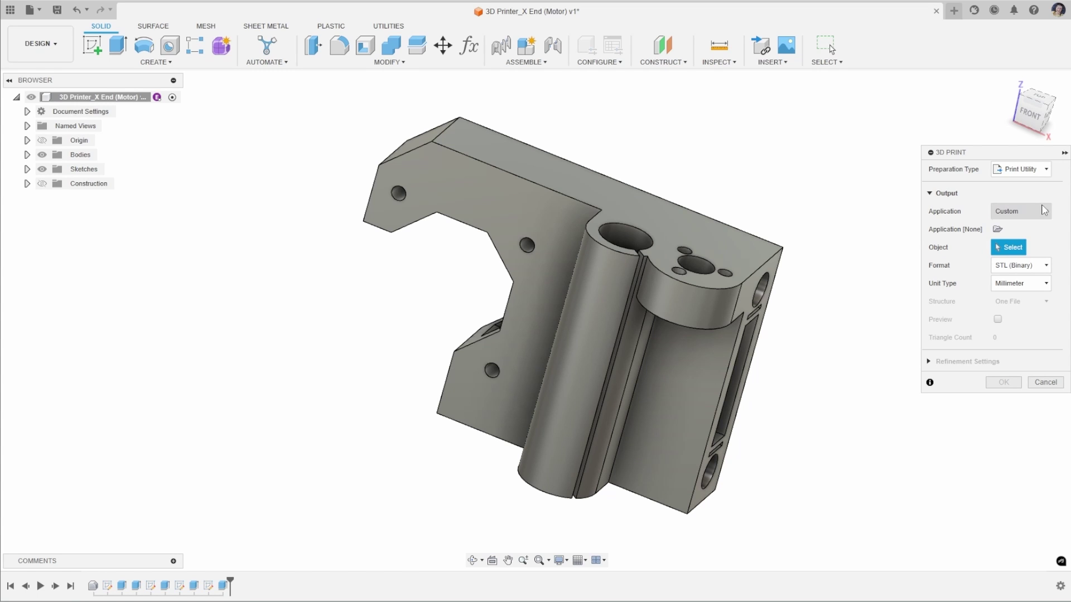
left_click(1045, 213)
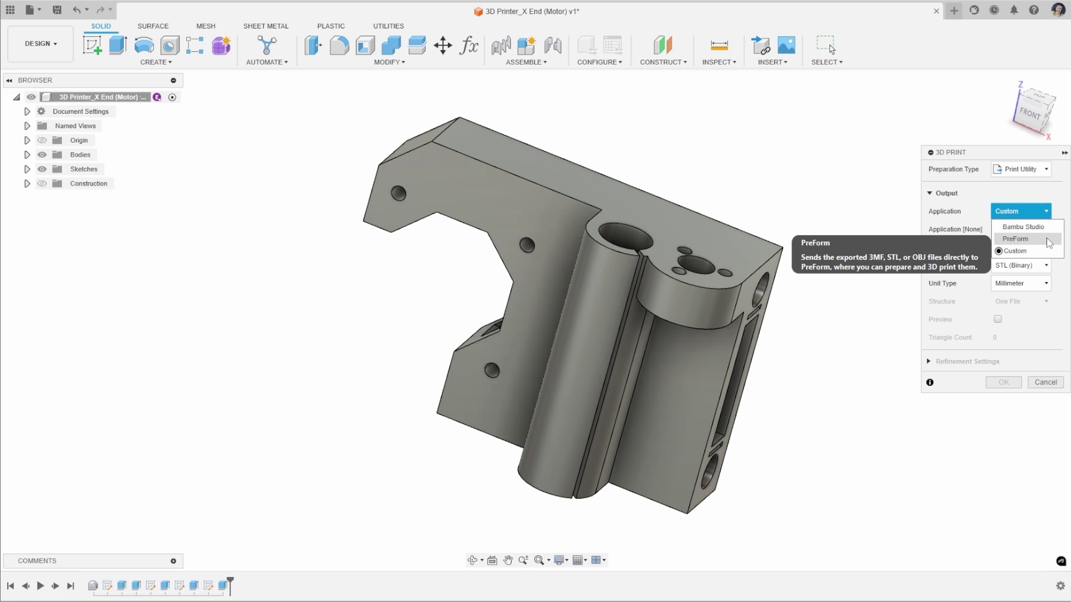
left_click(1043, 227)
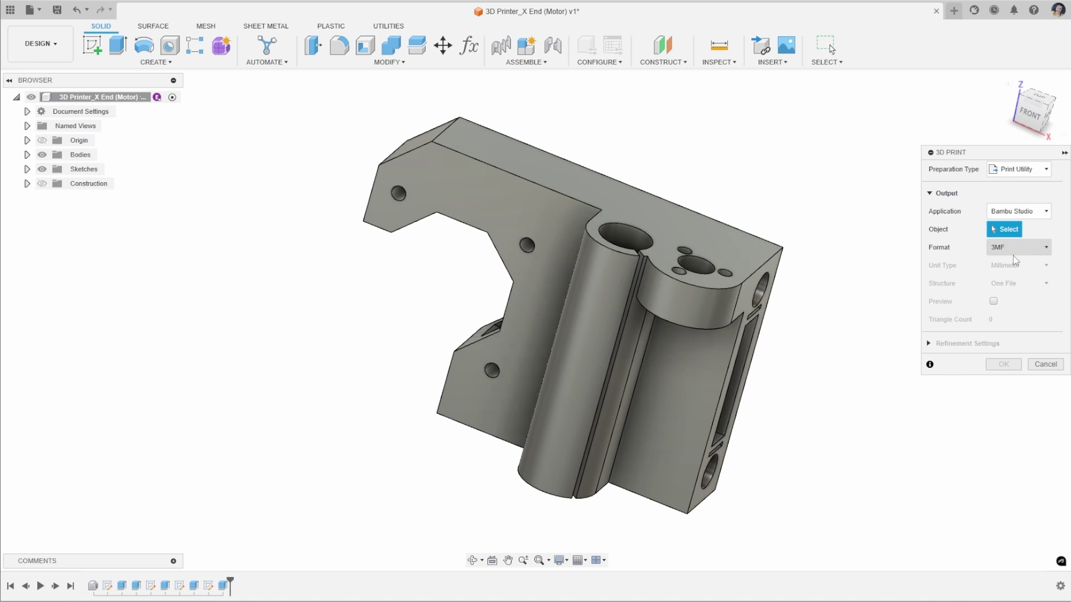
left_click(651, 290)
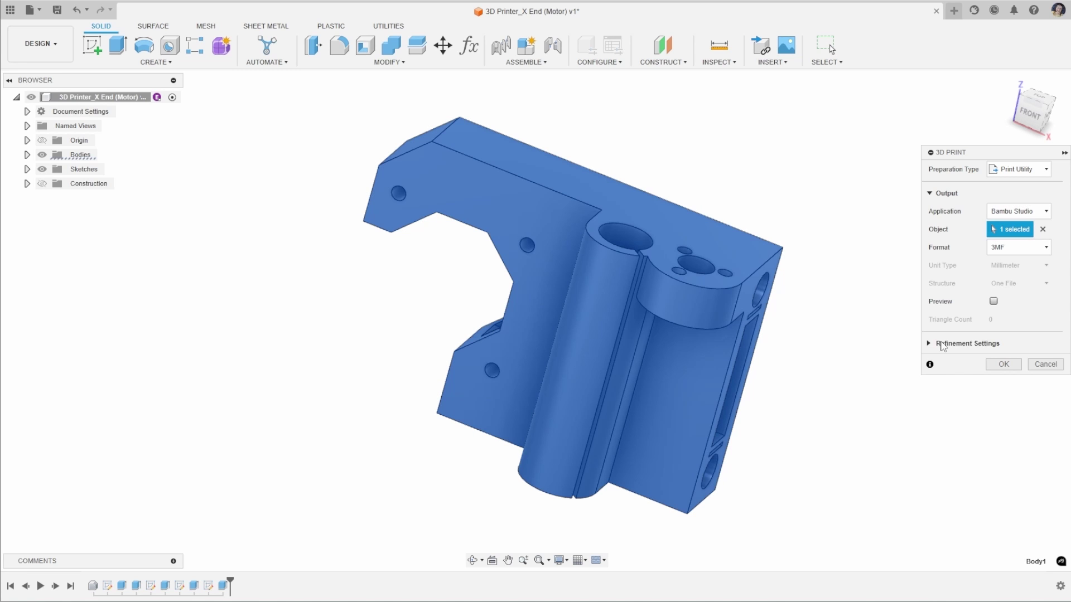
left_click(997, 367)
left_click(1002, 366)
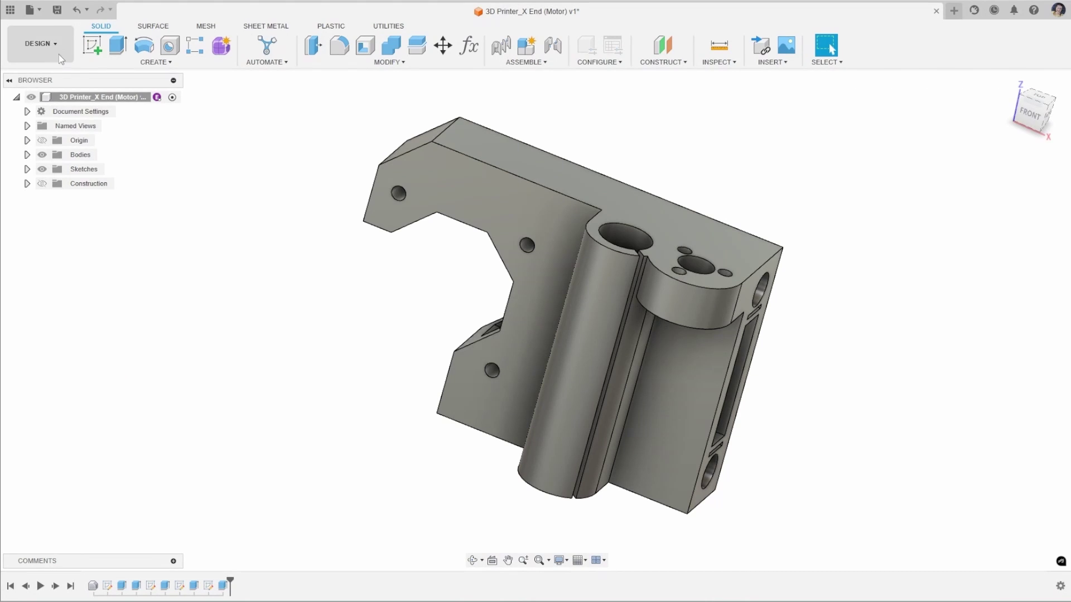
- Start a 3D Print setup and switch the target application to Custom
left_click(29, 9)
left_click(47, 172)
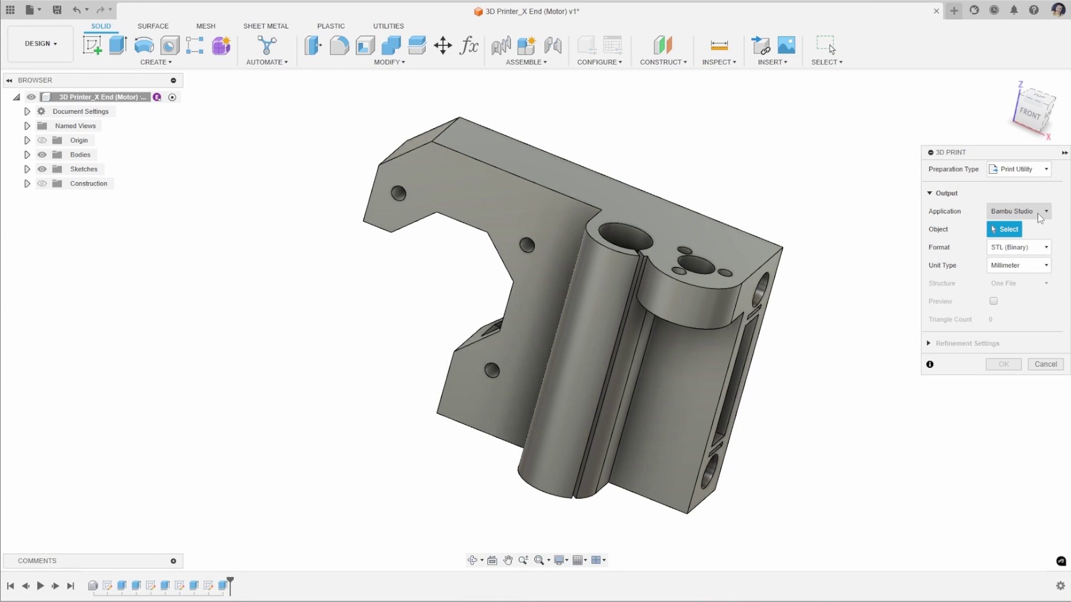
left_click(1038, 212)
left_click(1028, 250)
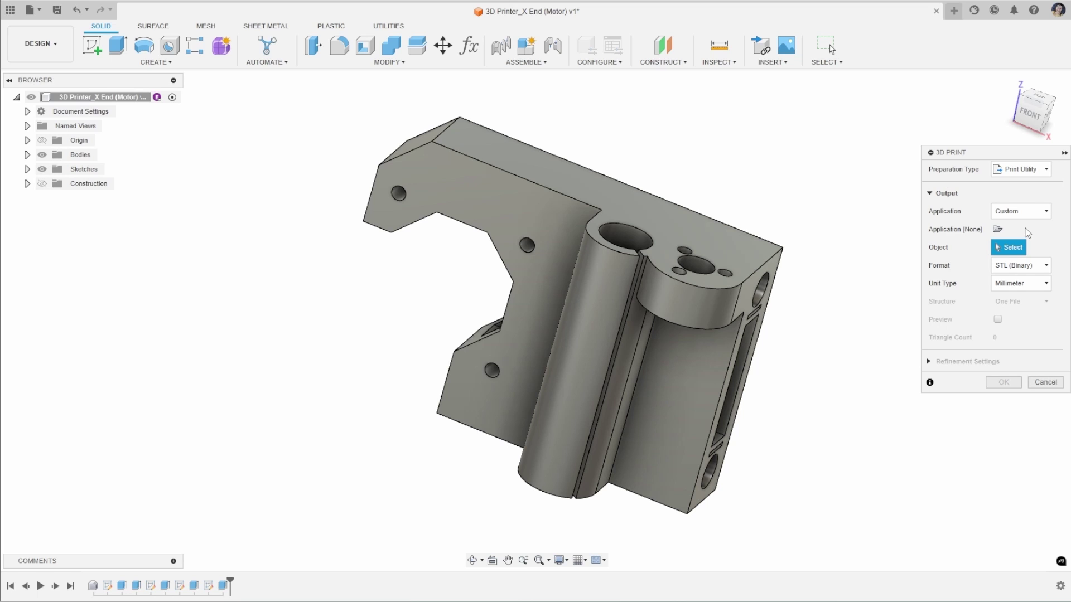
- Choose Simplify3D.exe from the Simplify3D-4.1.2 folder as the application and select the X End body
left_click(998, 229)
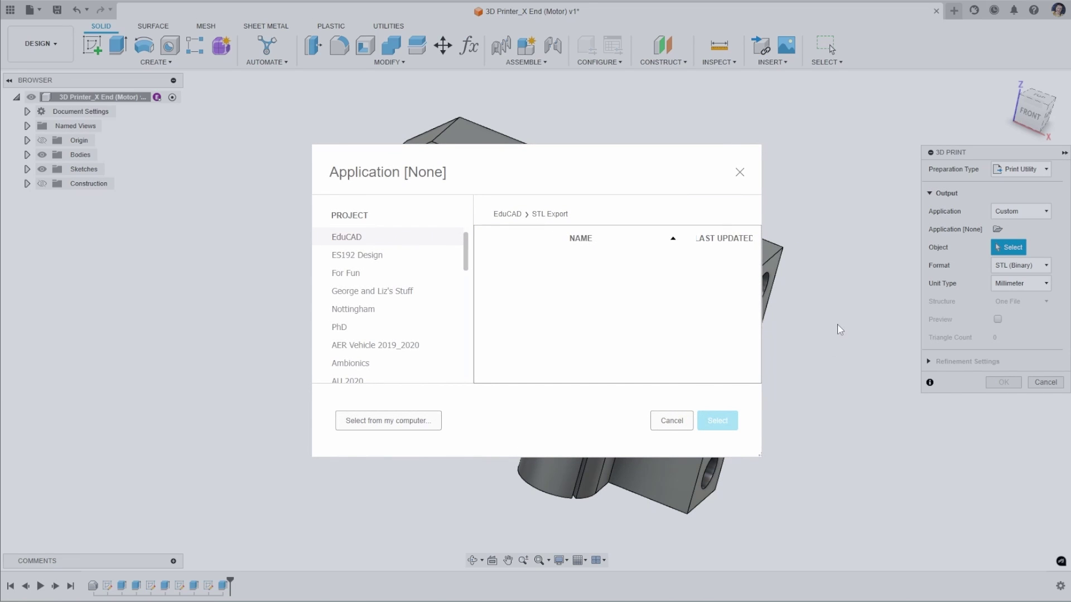
left_click(383, 423)
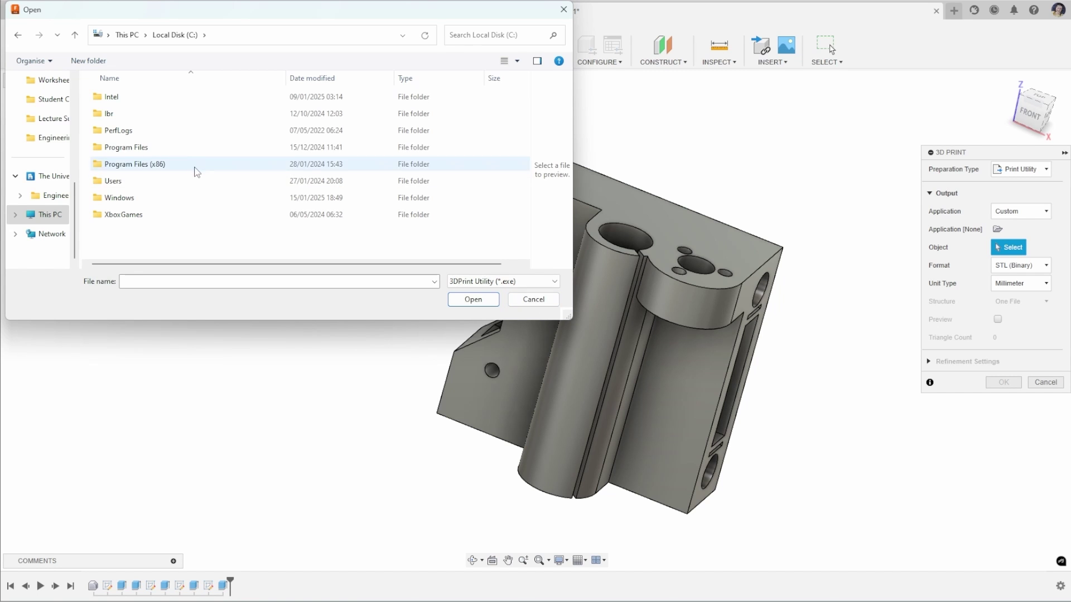
double_click(187, 149)
scroll(184, 193, "down", 2)
scroll(177, 201, "down", 2)
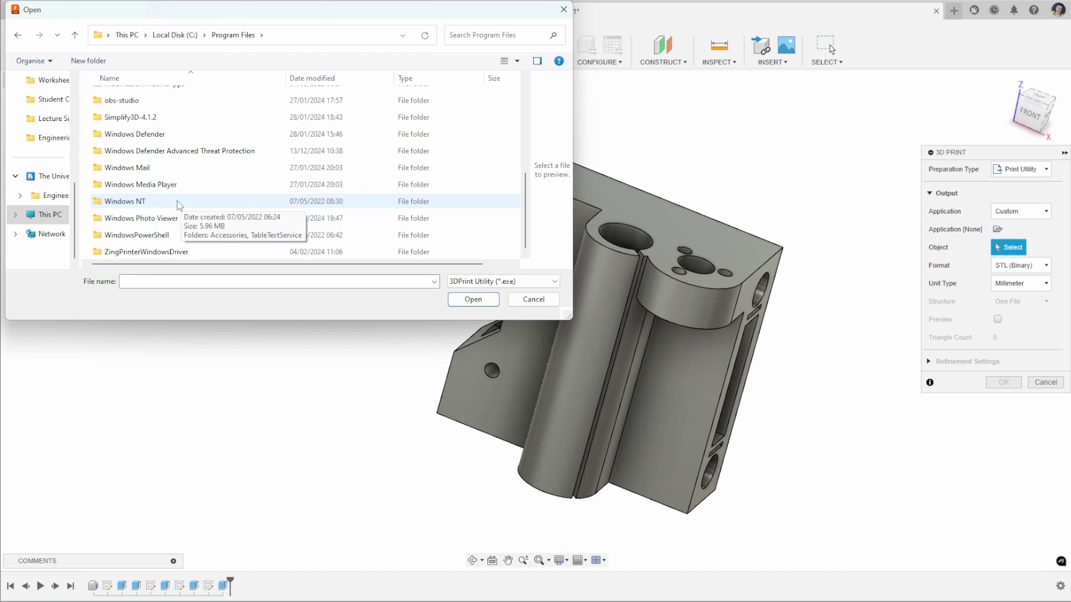
scroll(176, 195, "up", 1)
double_click(167, 167)
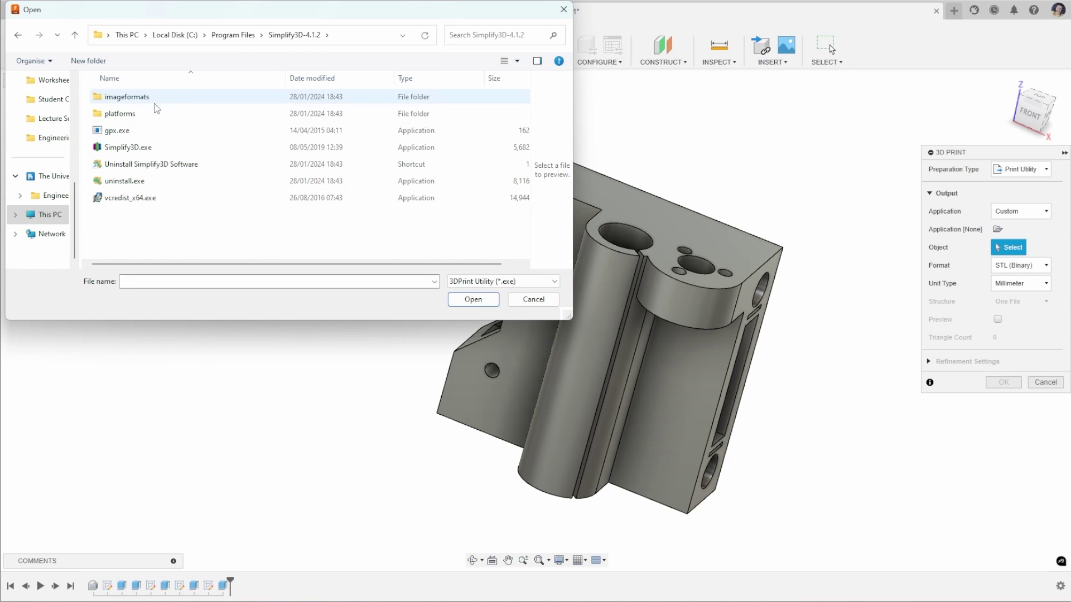
left_click(155, 148)
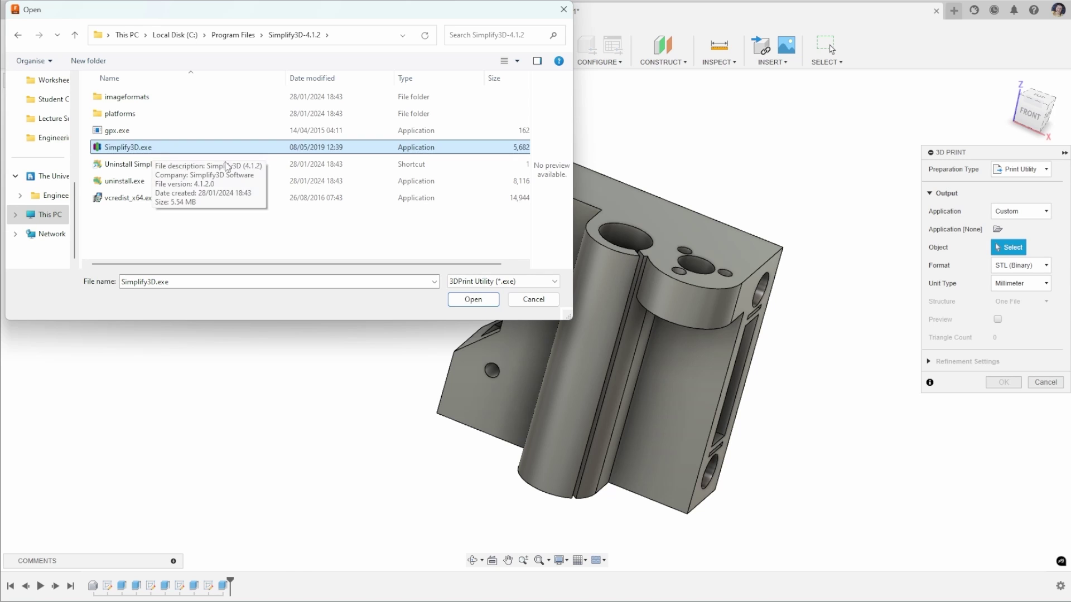
left_click(472, 300)
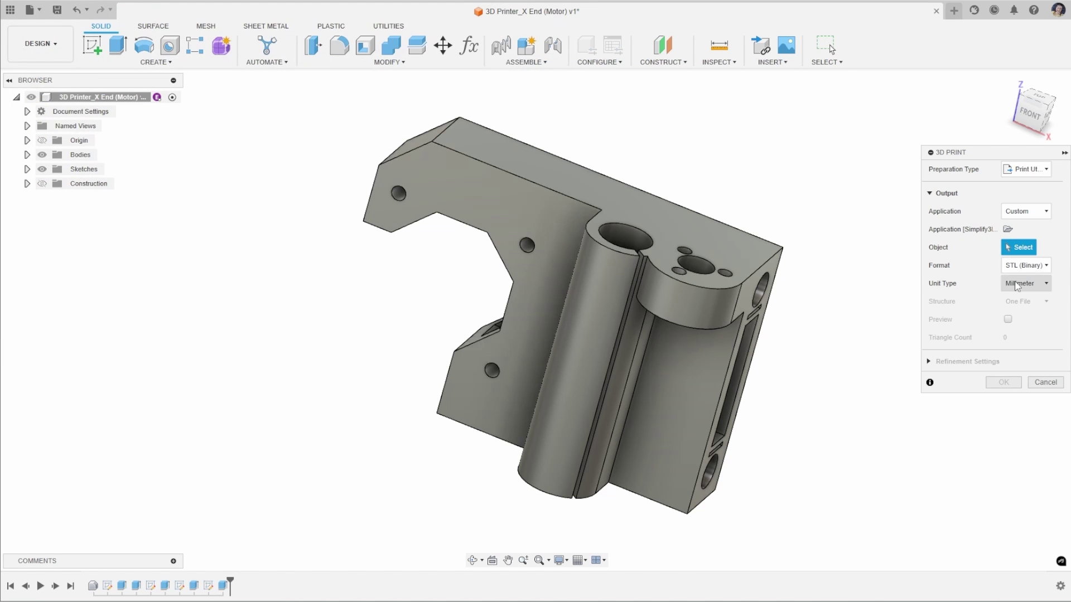
left_click(609, 273)
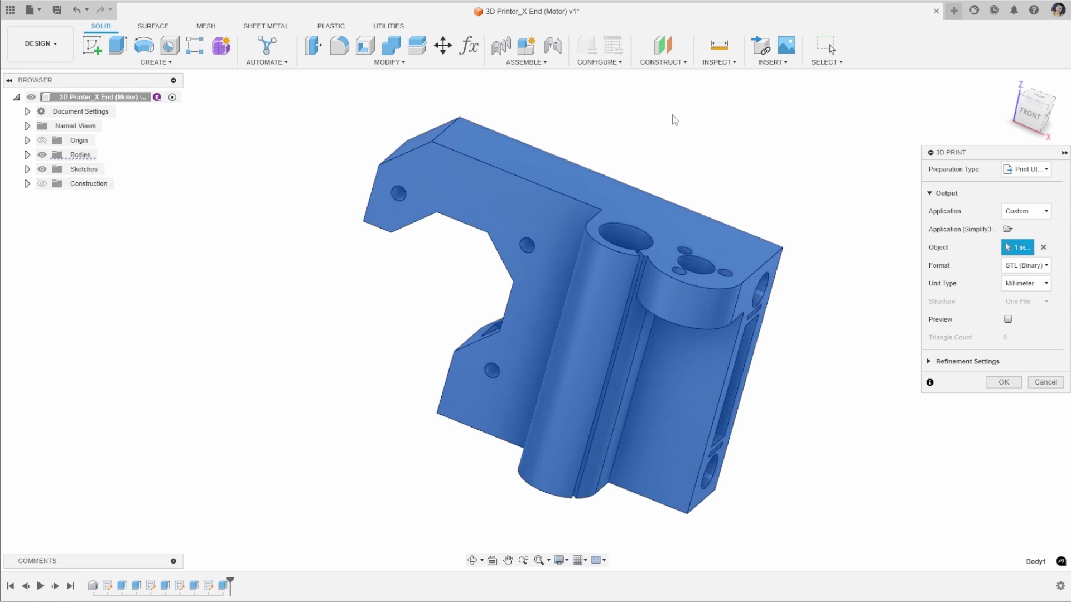
- Confirm sending the X End body to Simplify3D
left_click(1003, 382)
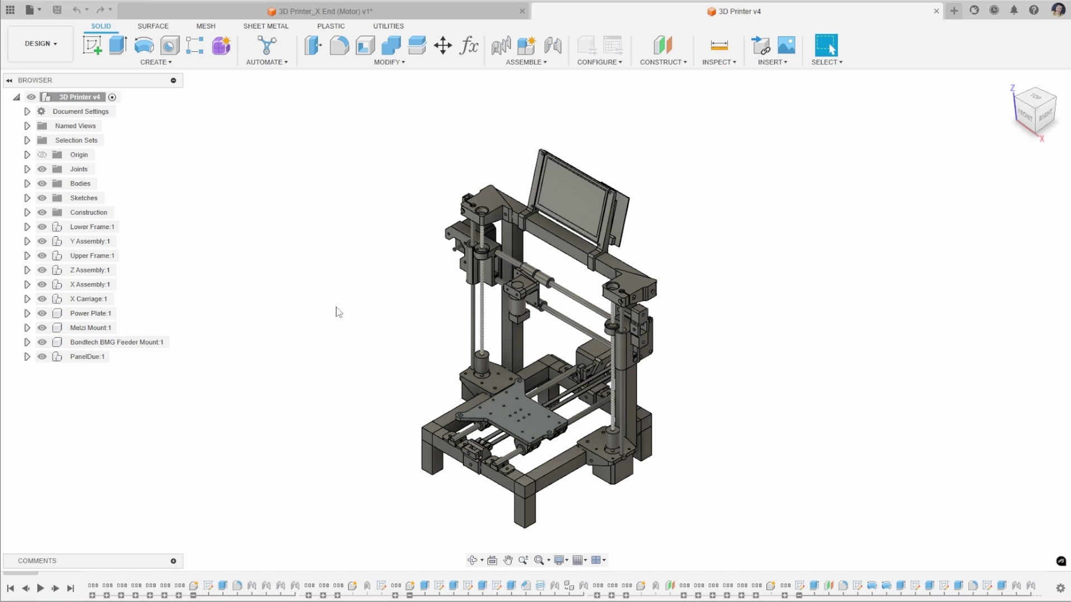
- Set up a 3D Print of the whole 3D Printer v4 assembly with One Body Per File structure
left_click(42, 15)
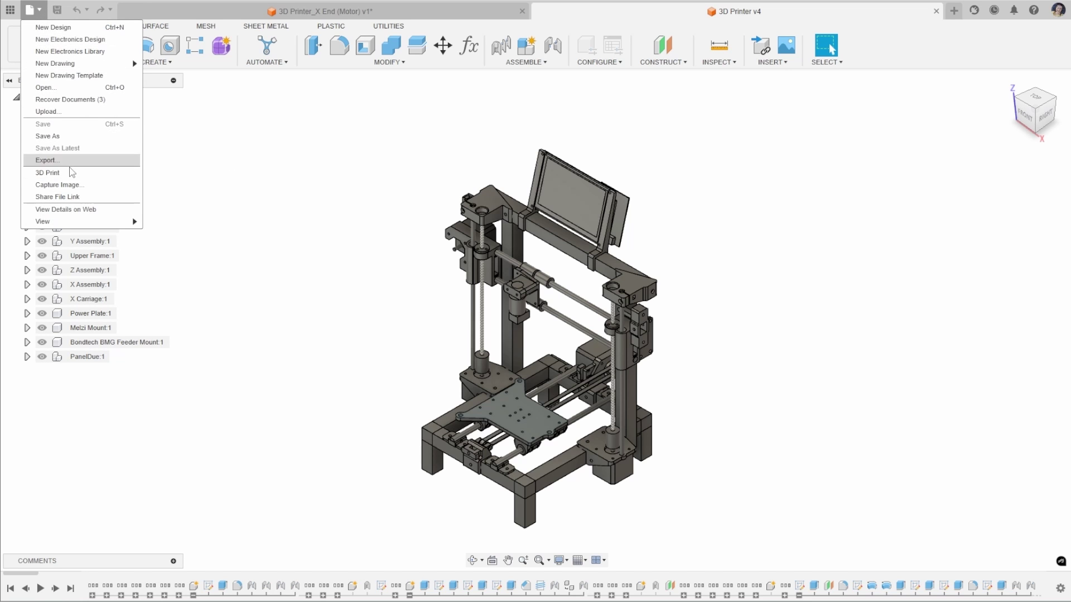
left_click(67, 172)
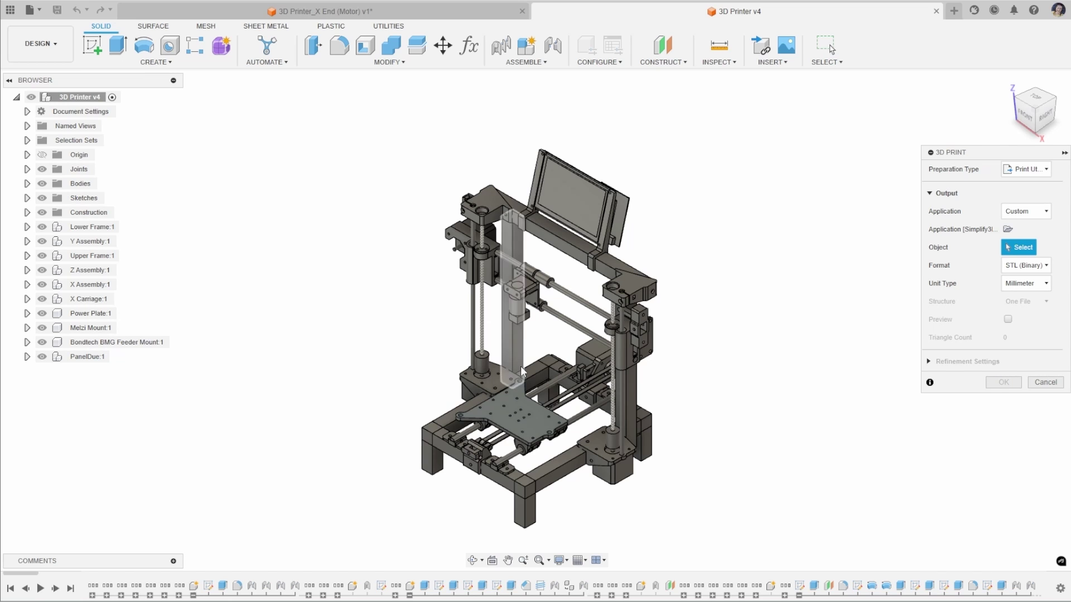
left_click(85, 98)
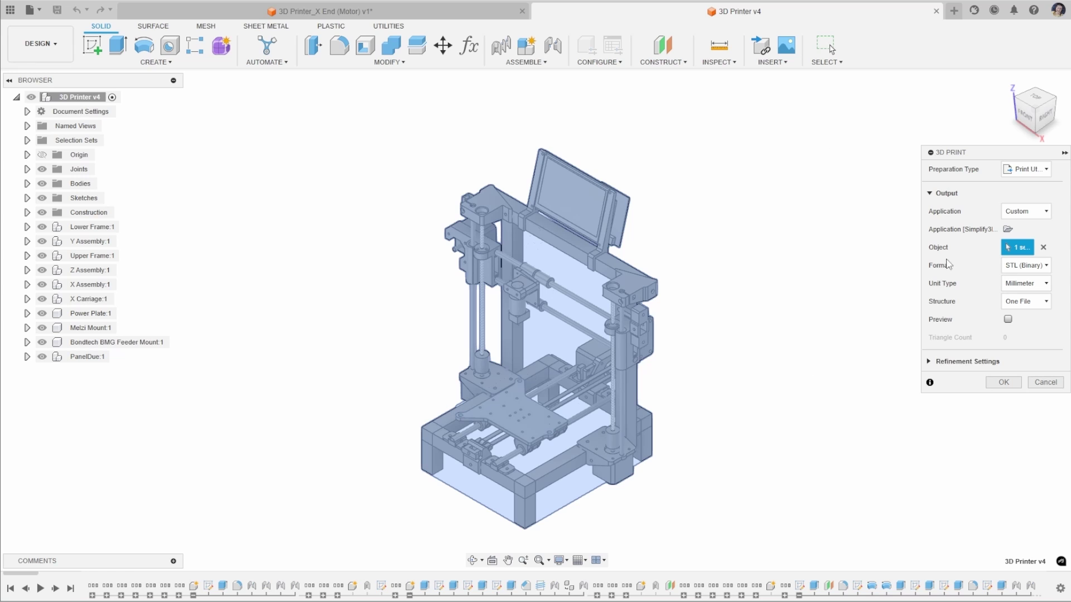
left_click(1044, 303)
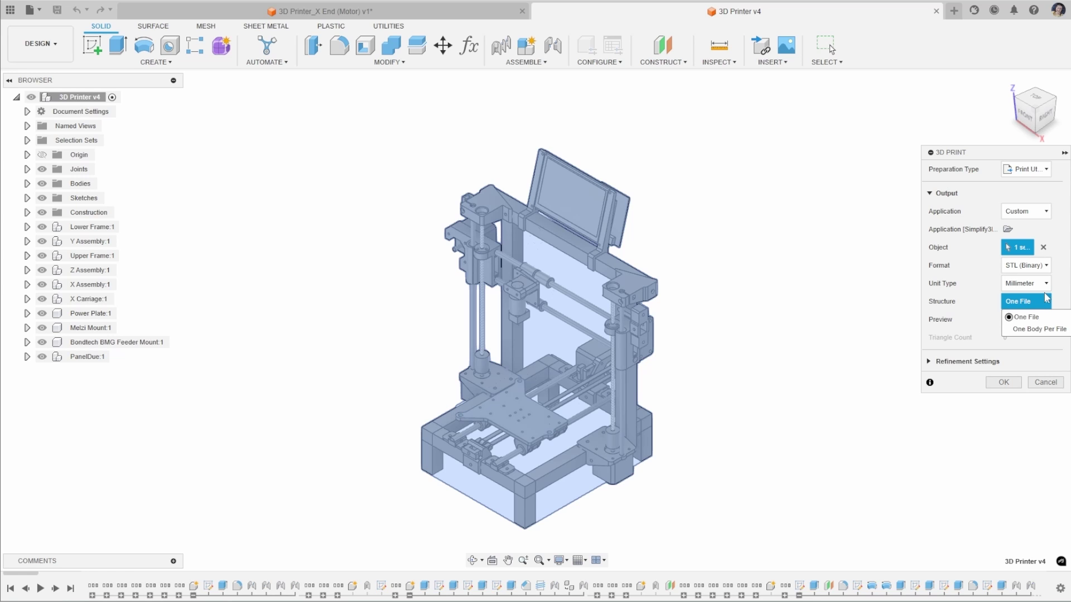
left_click(1041, 330)
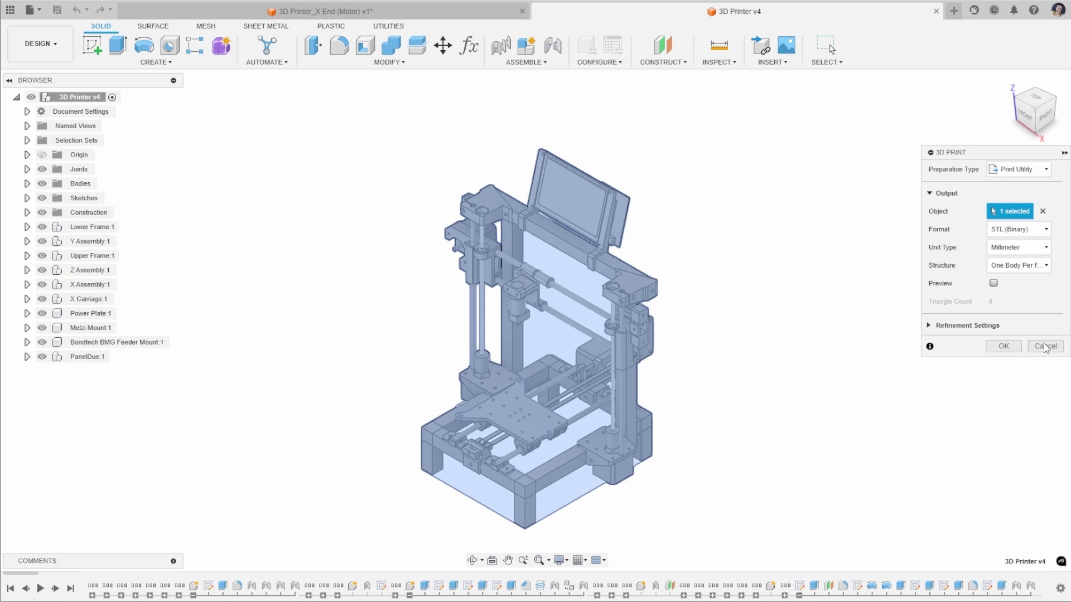
- Cancel the 3D Print setup and bring up the UTILITIES tools
left_click(1045, 346)
left_click(29, 9)
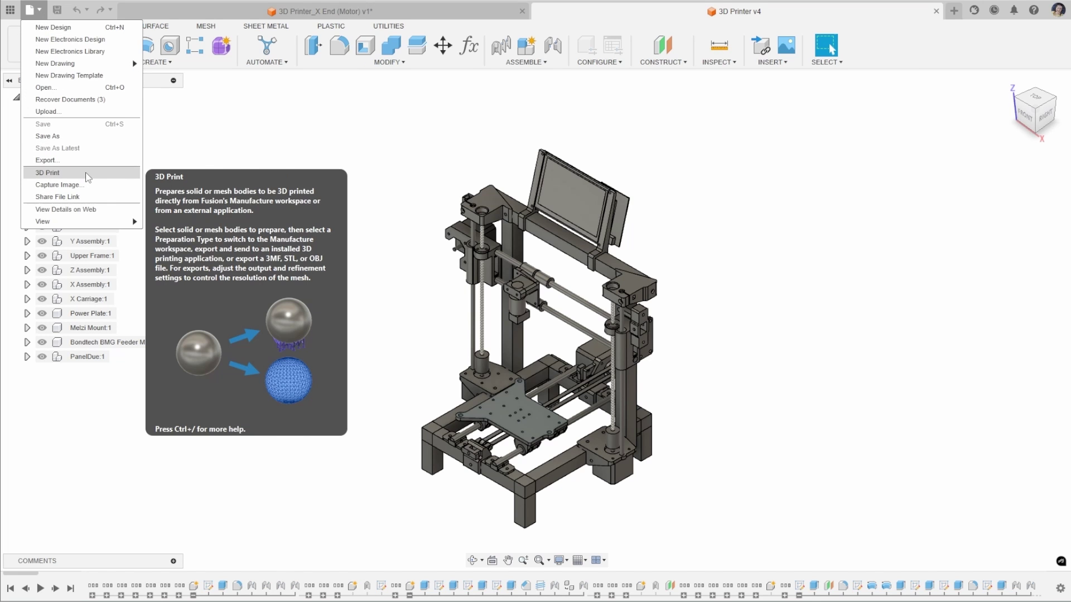
left_click(392, 29)
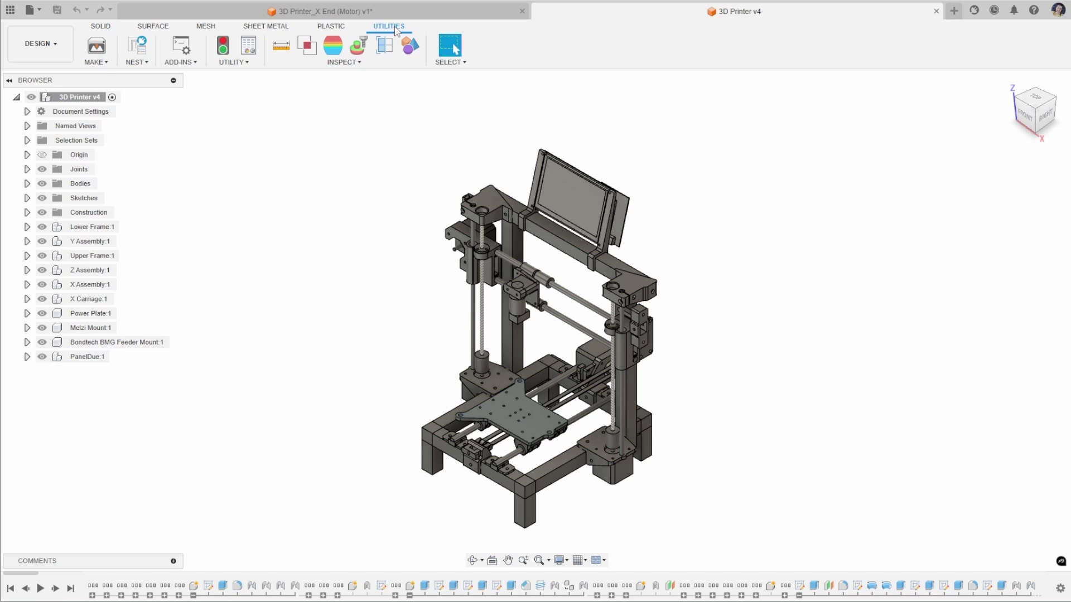
left_click(96, 62)
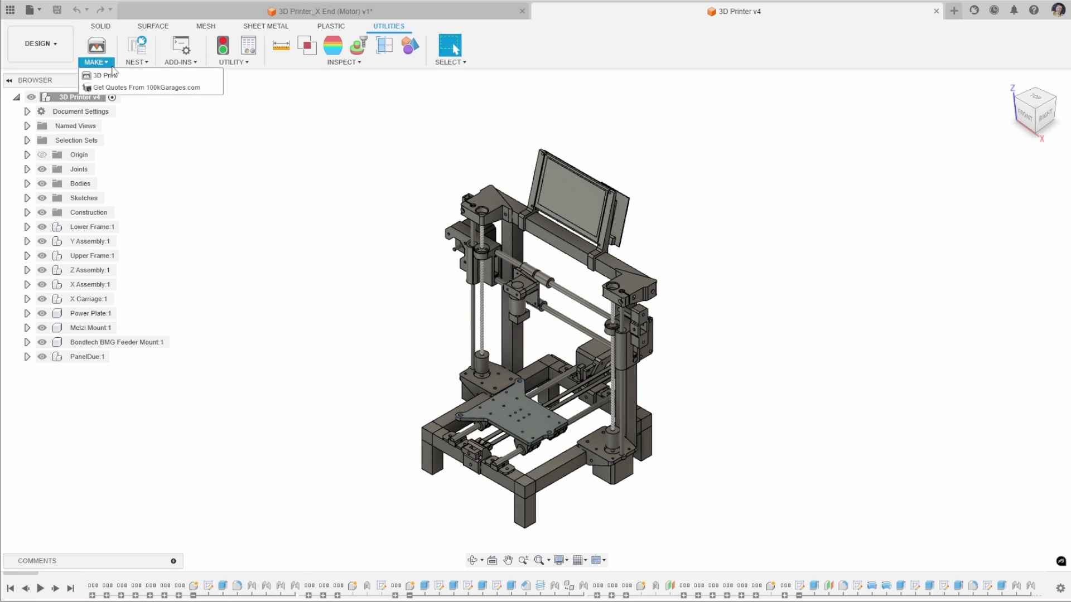
left_click(134, 81)
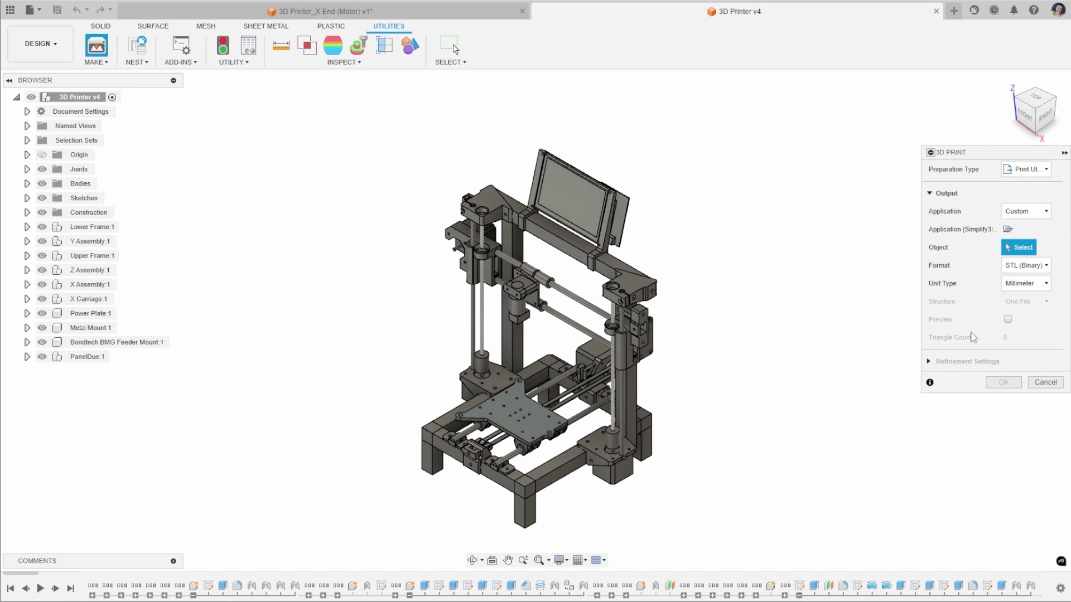
left_click(1048, 383)
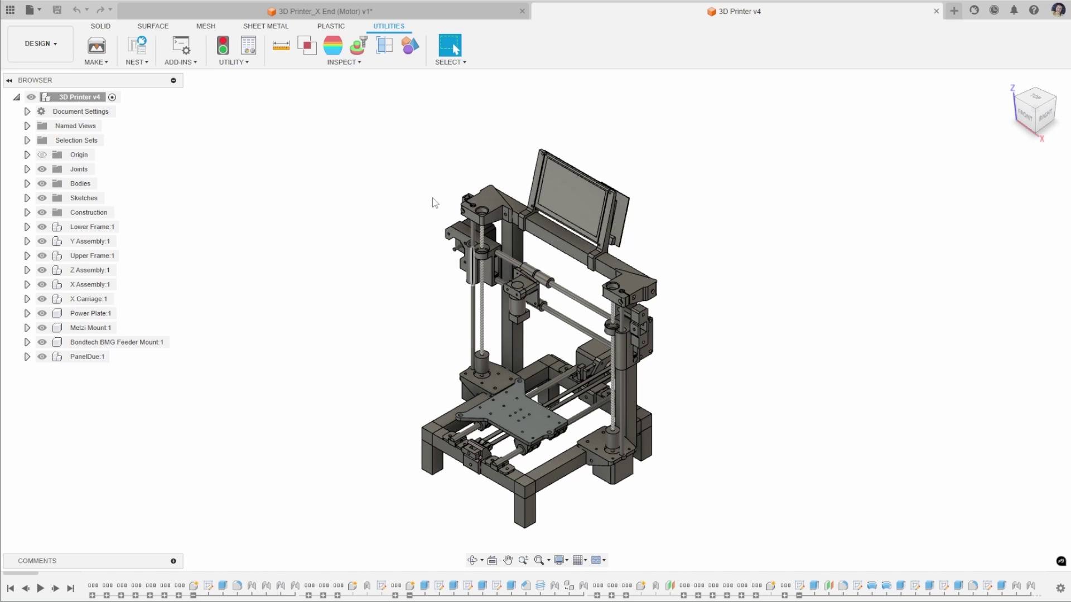
- Locate X End (Motor):1 under X Assembly:1 and start Save As Mesh on it
scroll(490, 369, "up", 1)
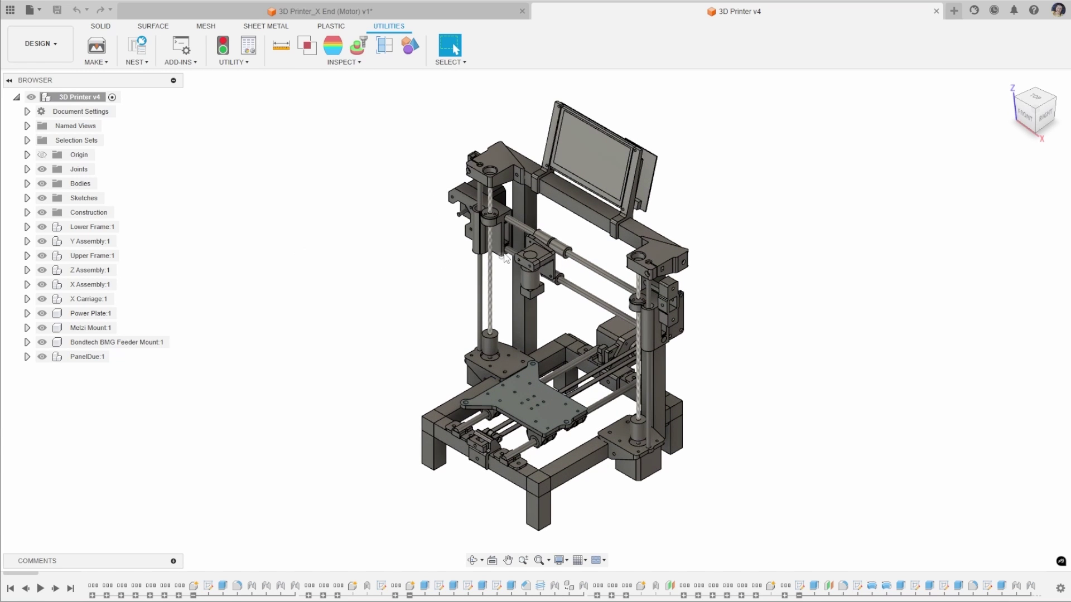
scroll(471, 195, "up", 1)
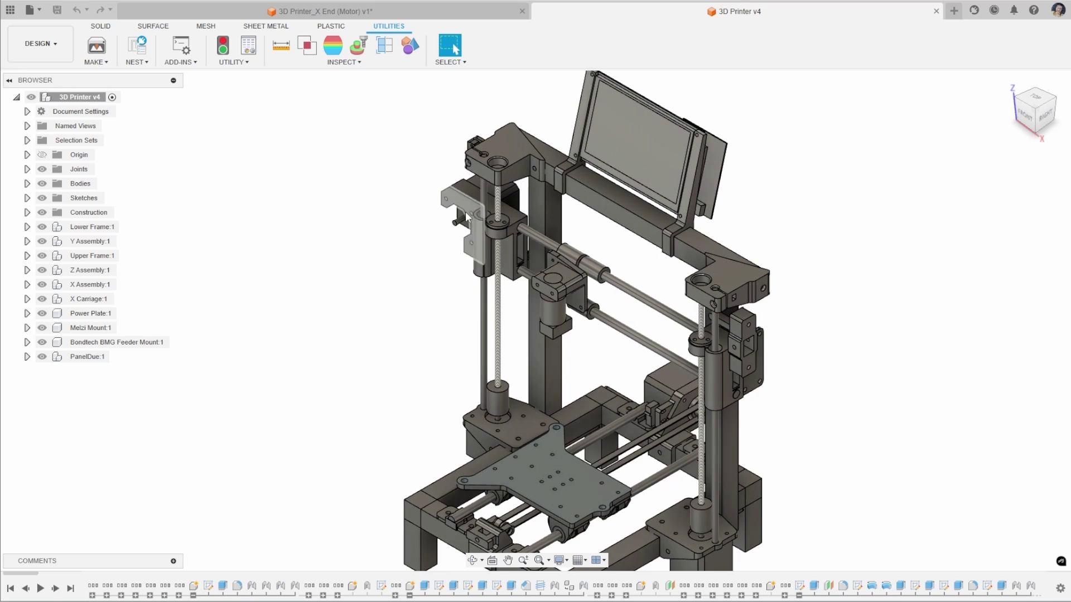
left_click(466, 210)
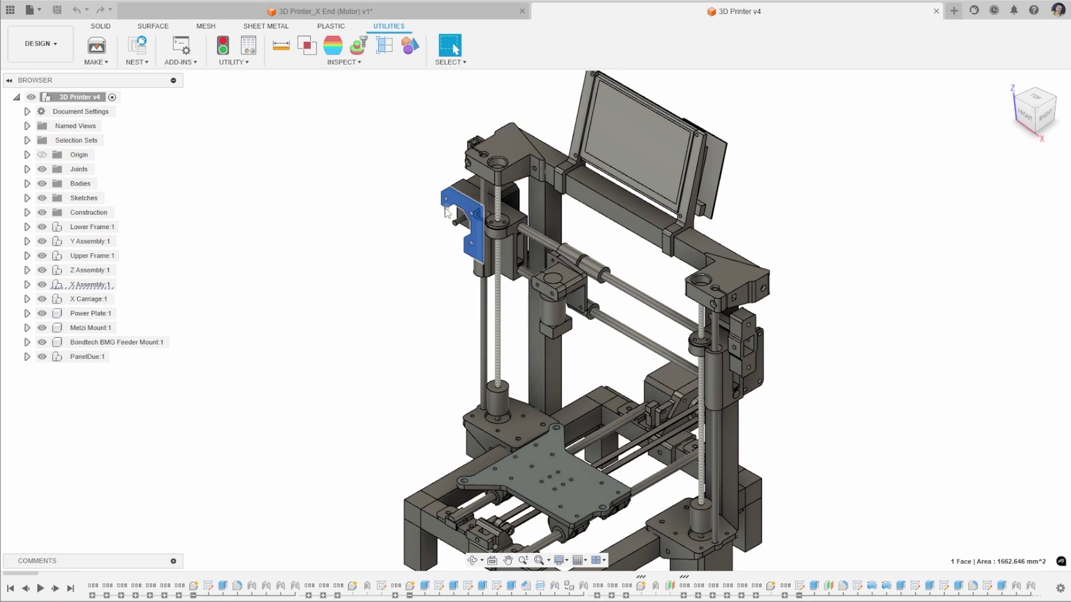
left_click(27, 284)
left_click(37, 342)
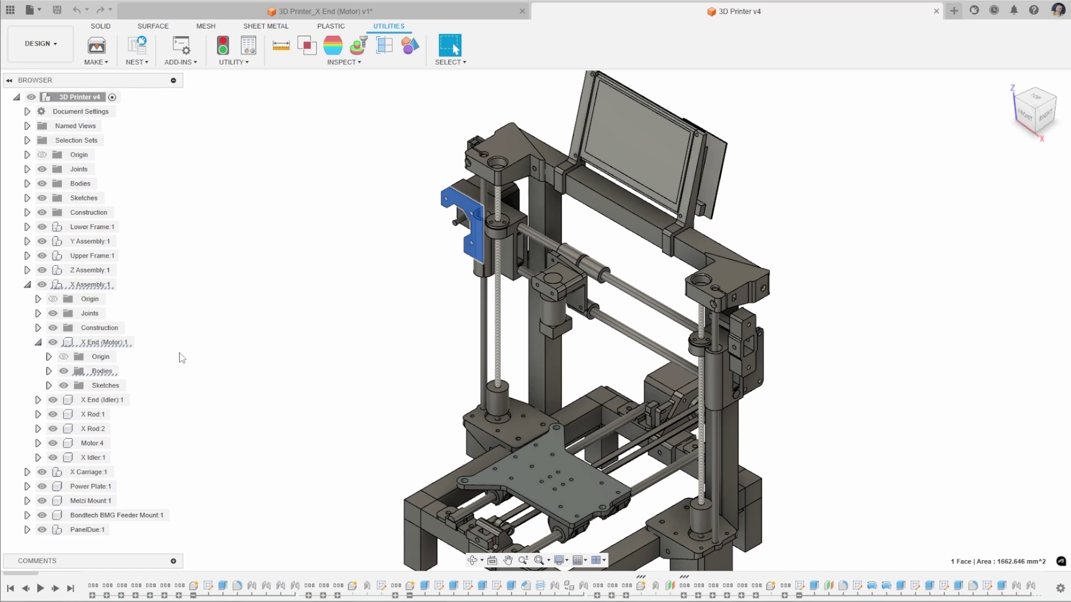
left_click(95, 342)
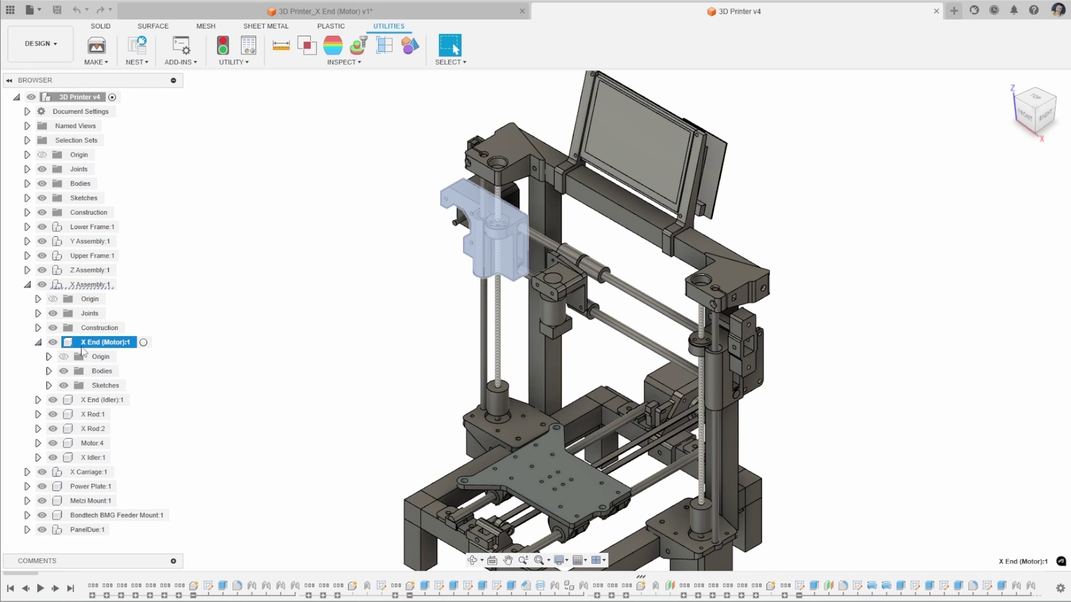
right_click(104, 343)
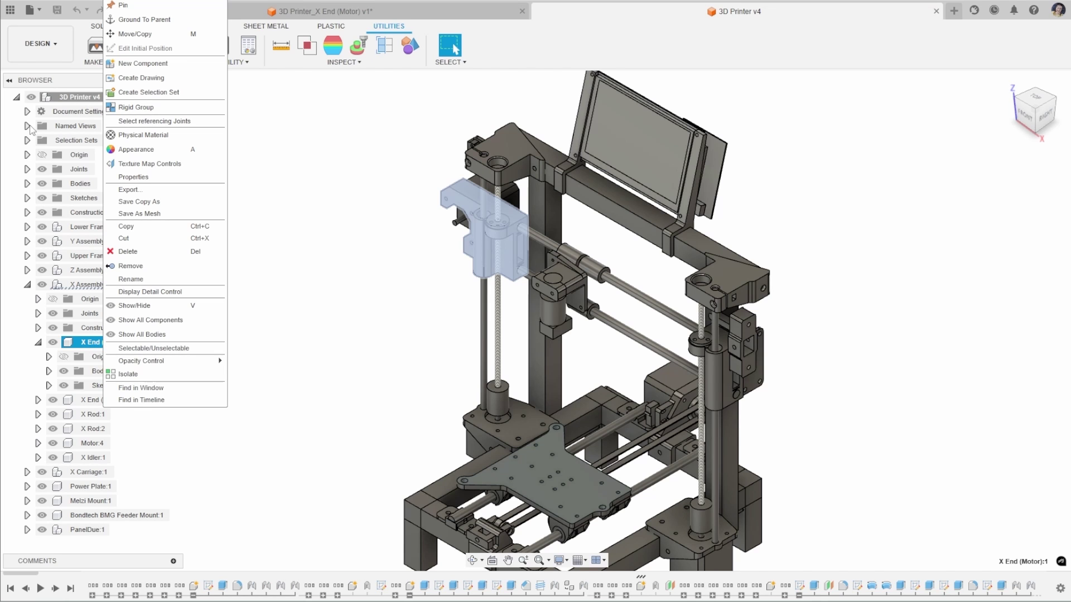
left_click(144, 214)
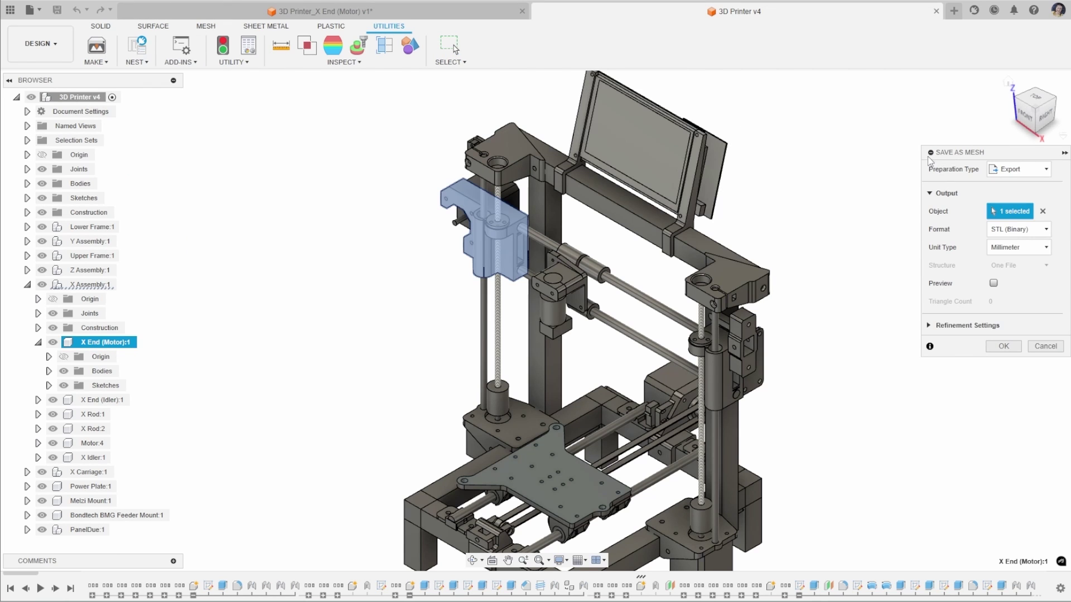
- Try the Manufacturing, Export and Print Utility preparation types, settling on Manufacturing
left_click(1019, 169)
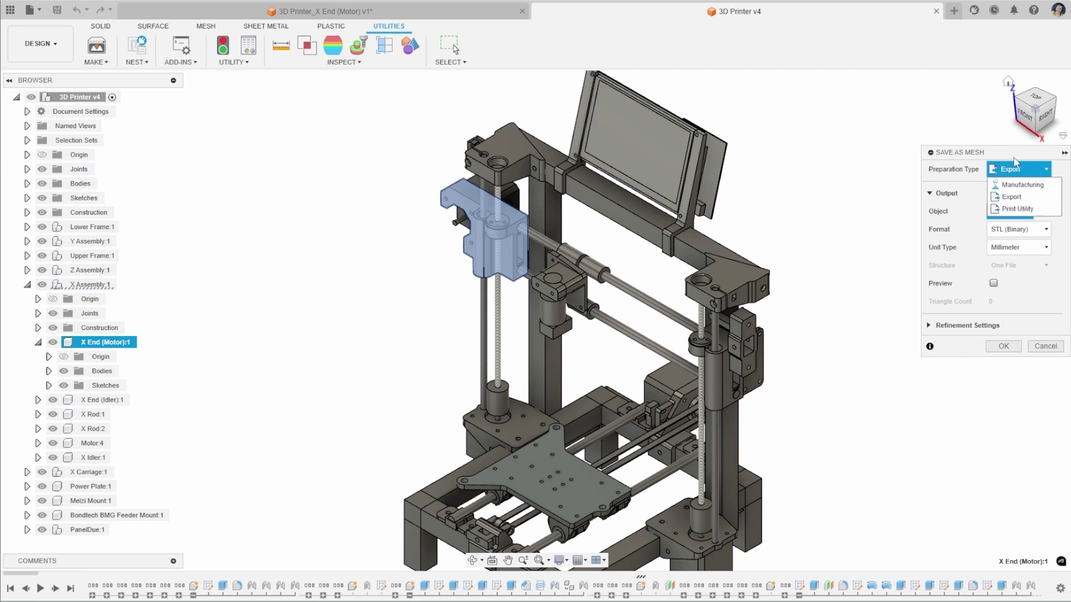
left_click(1029, 184)
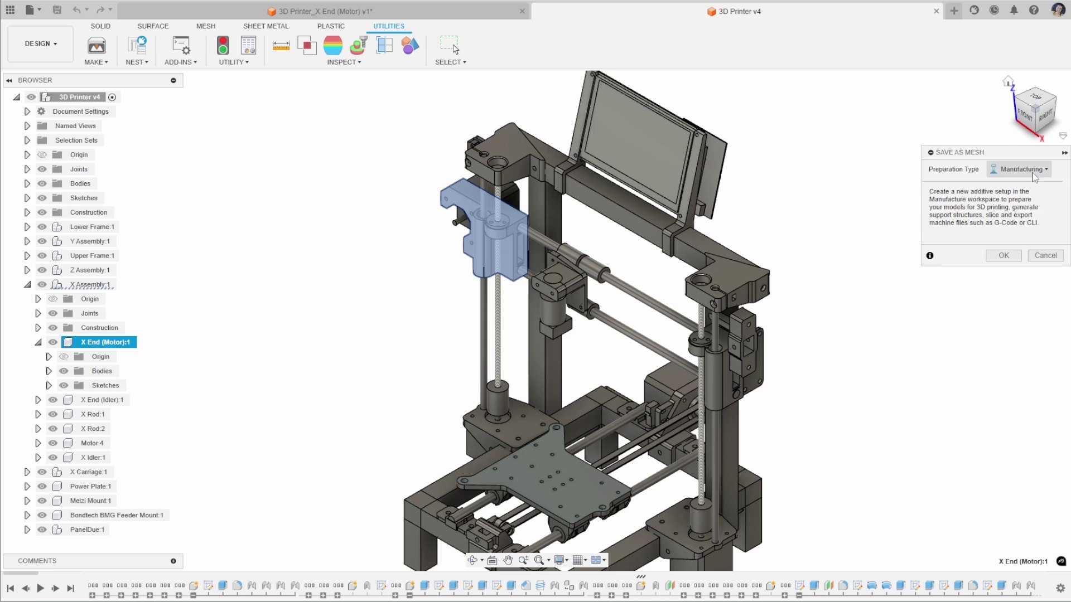
left_click(1032, 171)
left_click(1027, 195)
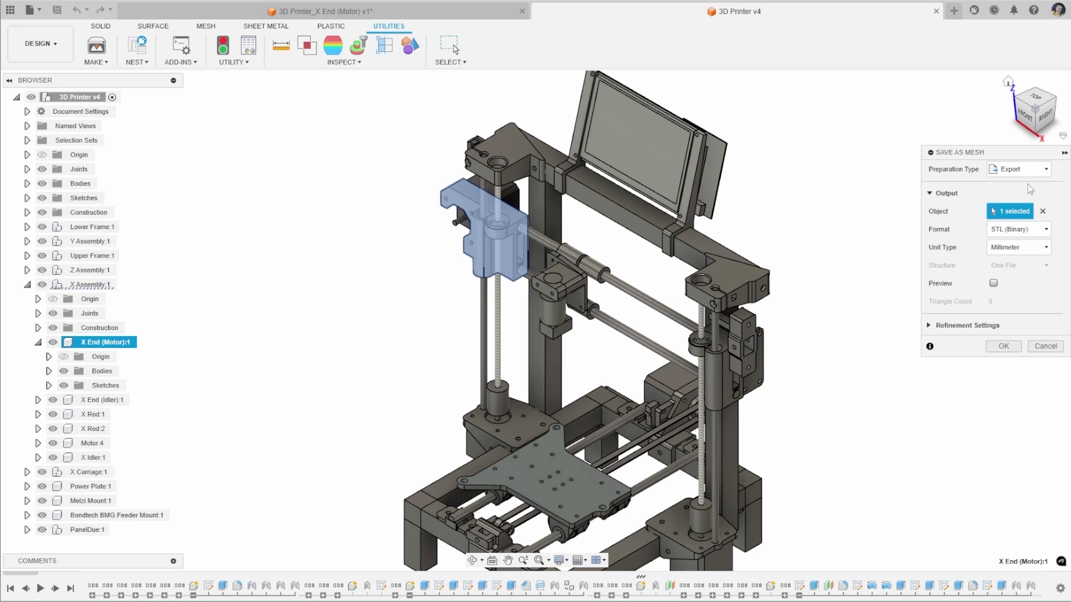
left_click(1029, 171)
left_click(1029, 196)
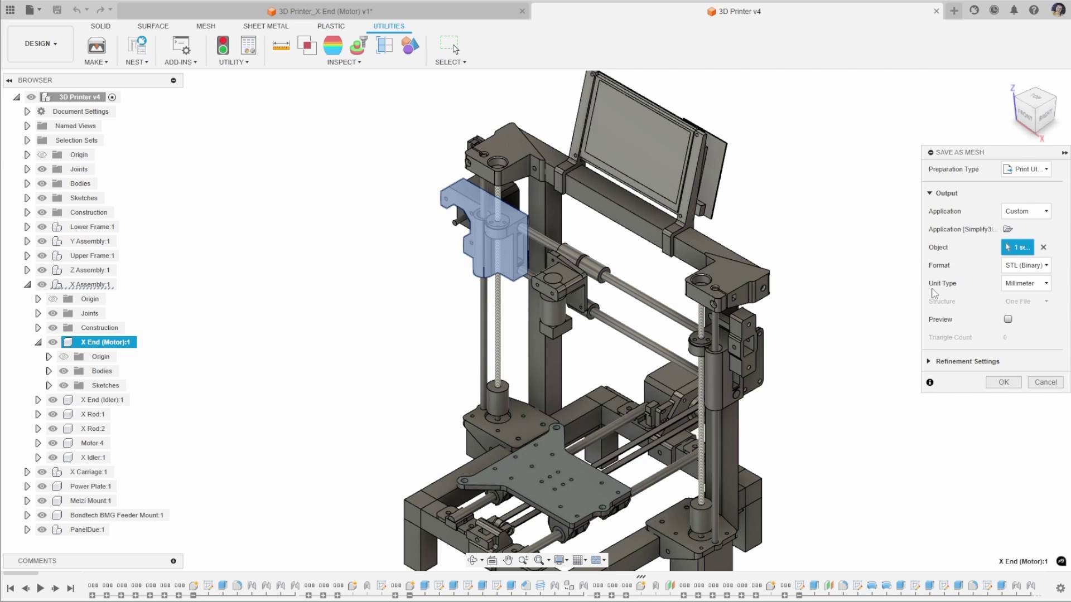
left_click(1036, 170)
left_click(1035, 185)
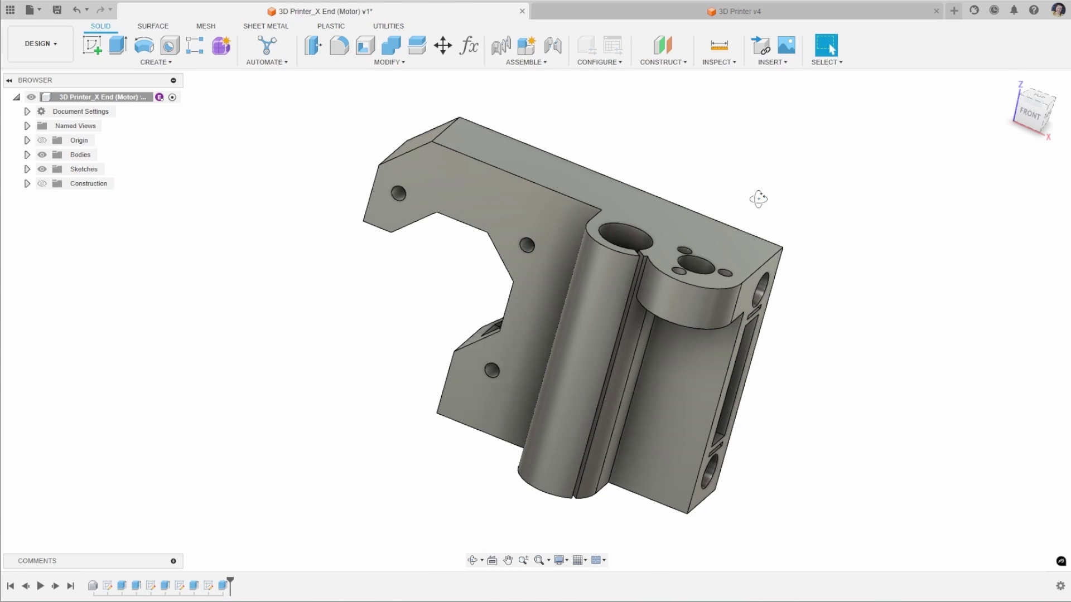
- Set the X End part's 3D Print preparation type to Manufacturing and confirm it
mouse_move(842, 276)
middle_mouse_down("shift")
mouse_move(860, 241)
mouse_move(836, 282)
mouse_move(855, 263)
mouse_move(860, 271)
middle_mouse_up("shift")
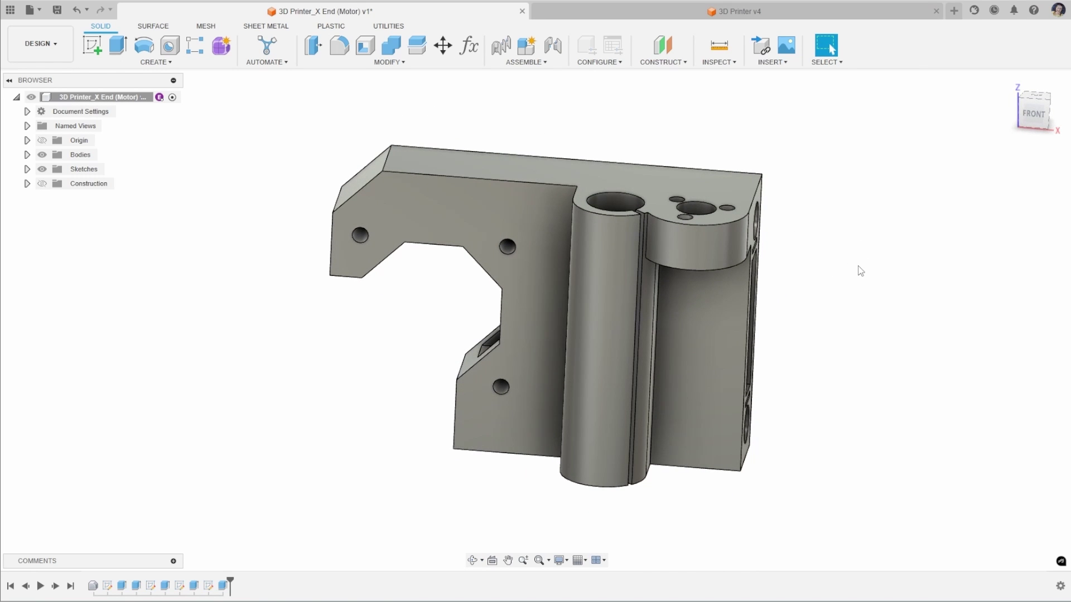
left_click(30, 10)
key("Escape")
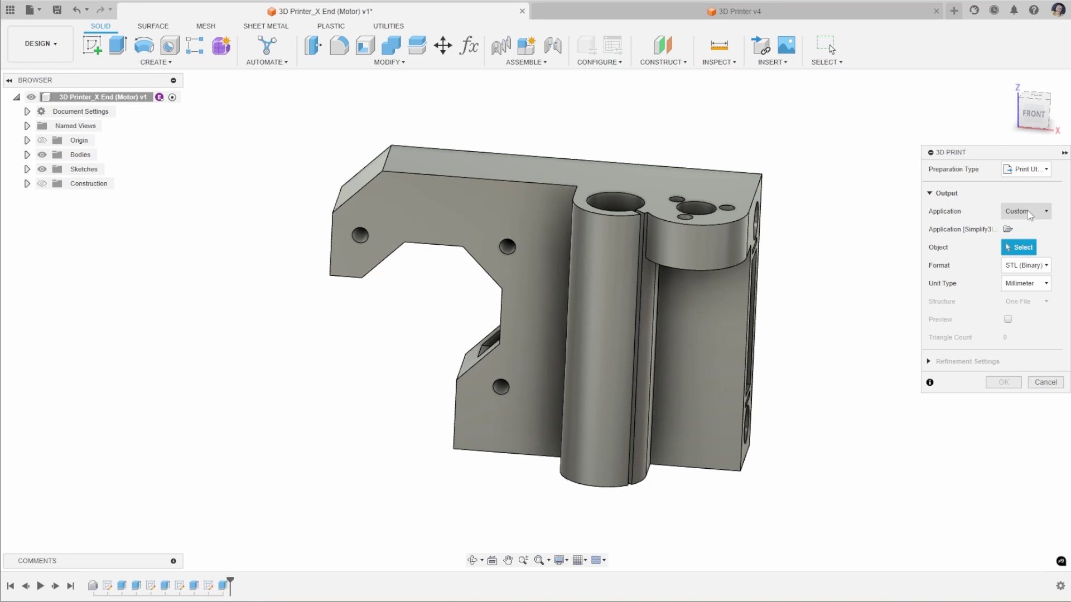
left_click(1026, 169)
left_click(1019, 183)
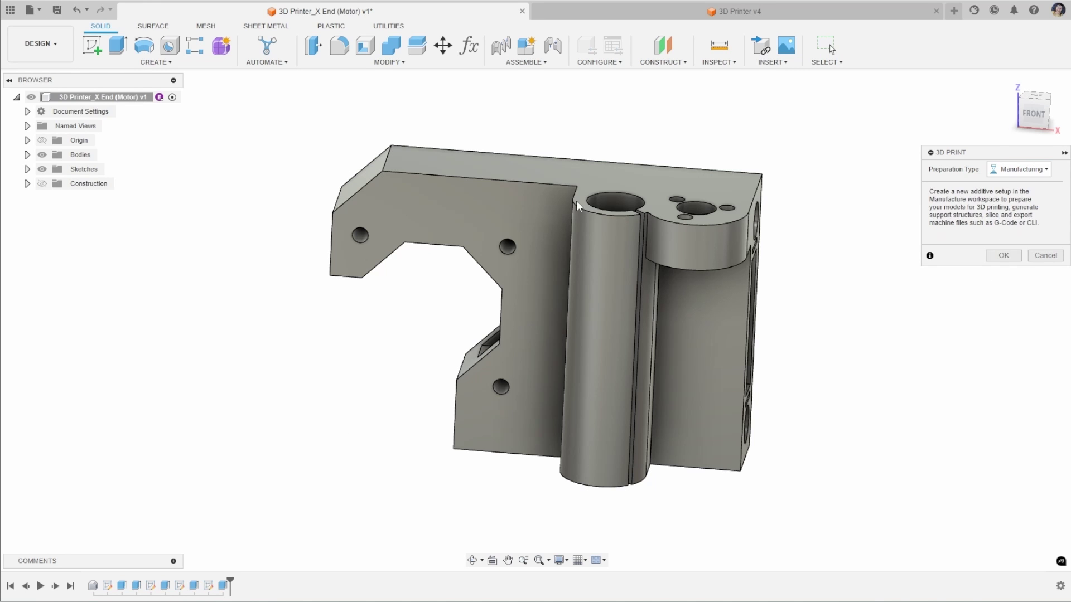
left_click(1003, 256)
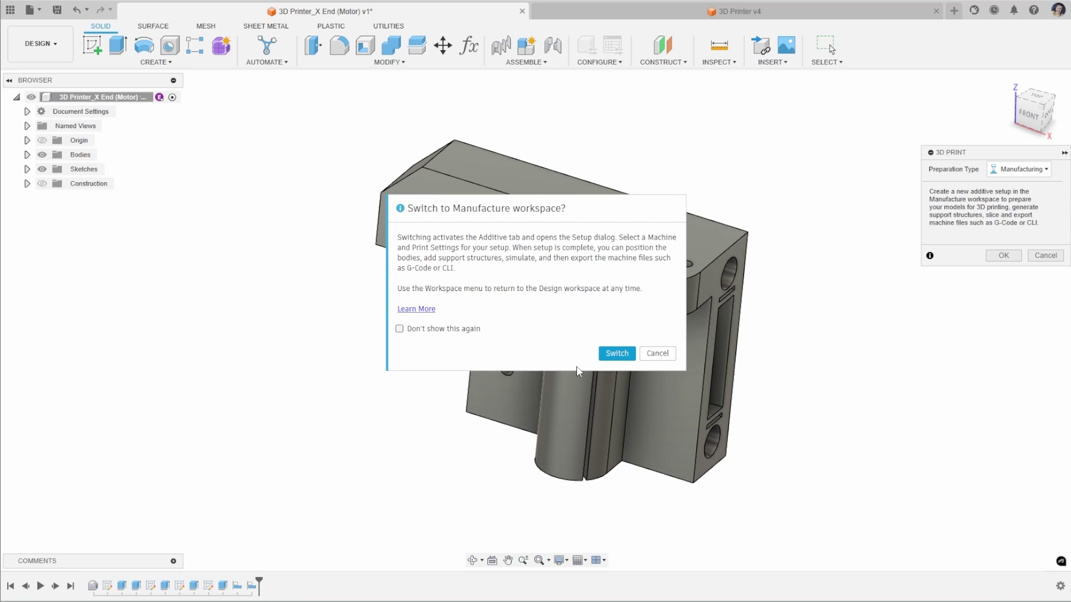
- Switch to Manufacture and select Autodesk Generic FFF Machine from the Machine Library
left_click(619, 353)
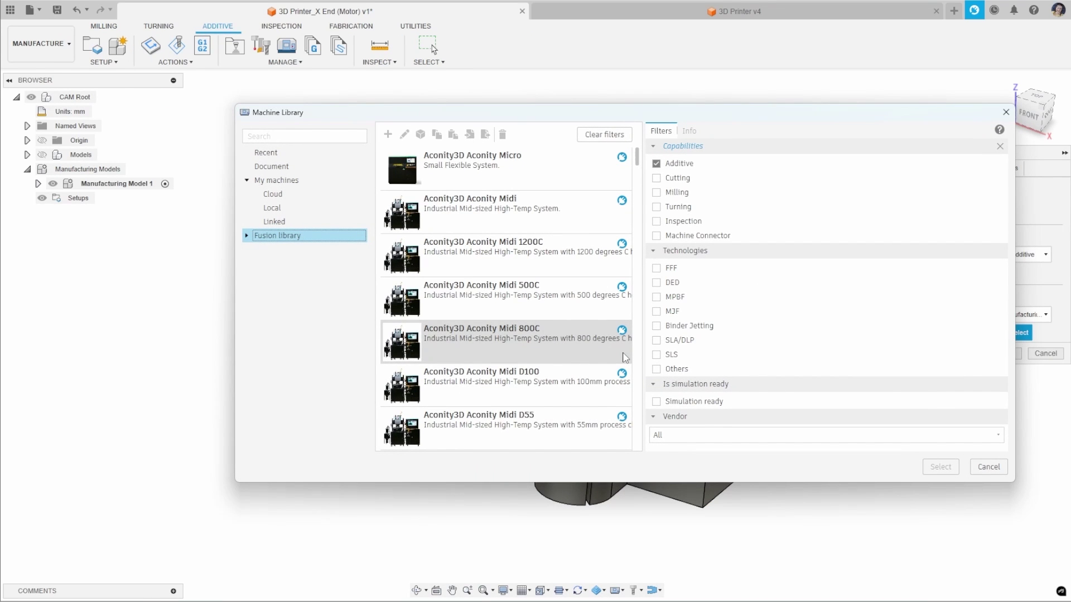
scroll(497, 301, "down", 10)
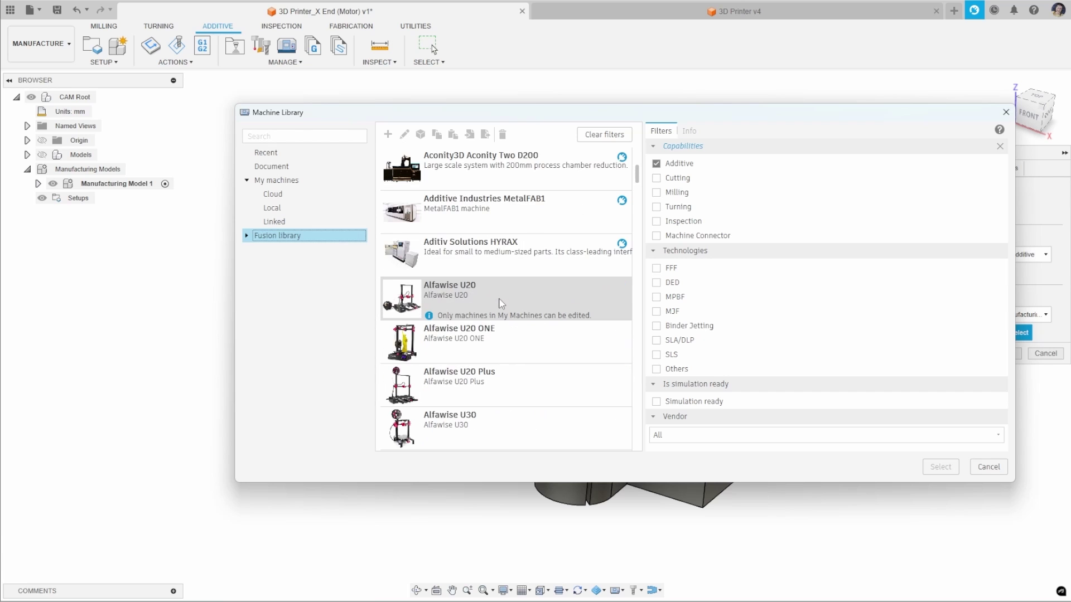
scroll(502, 307, "down", 6)
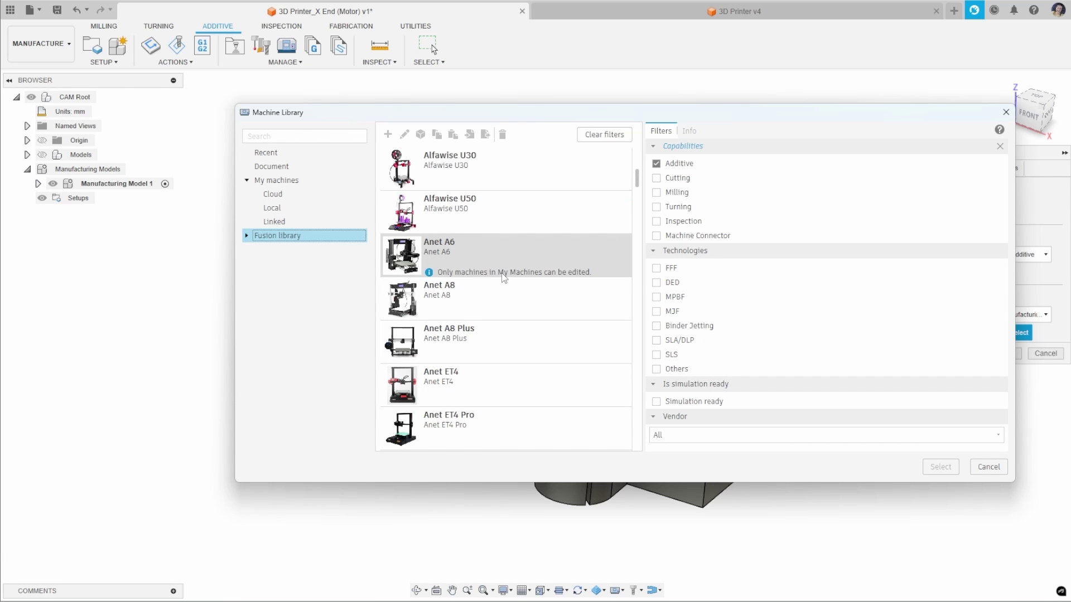
scroll(502, 276, "down", 5)
scroll(502, 274, "down", 15)
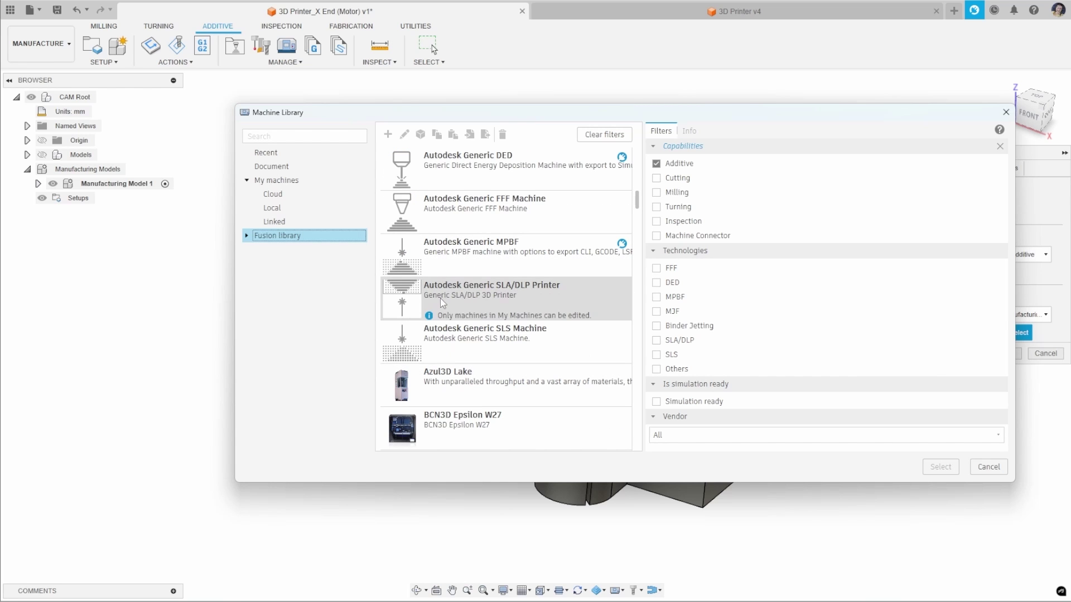
left_click(469, 222)
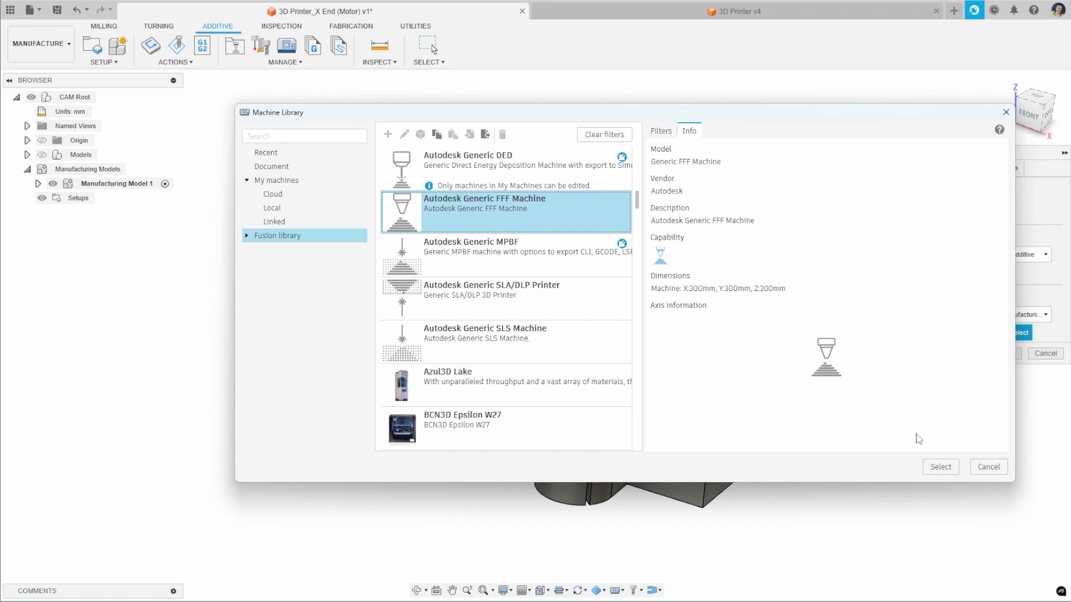
left_click(928, 466)
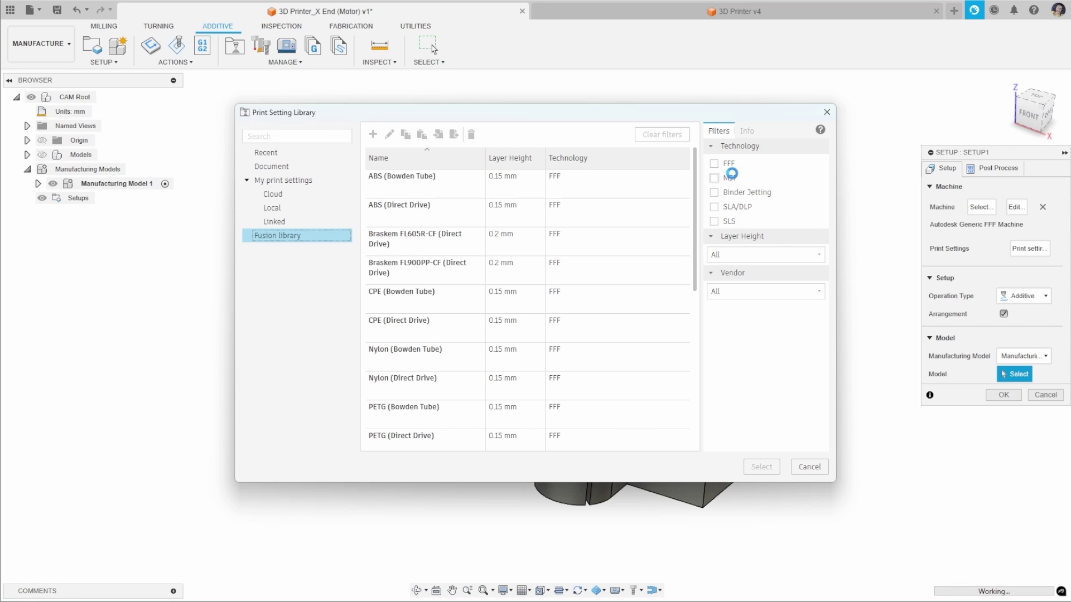
- Create the additive setup with the FFF PLA (Direct Drive) print setting, accepting the no-model warning
left_click(714, 163)
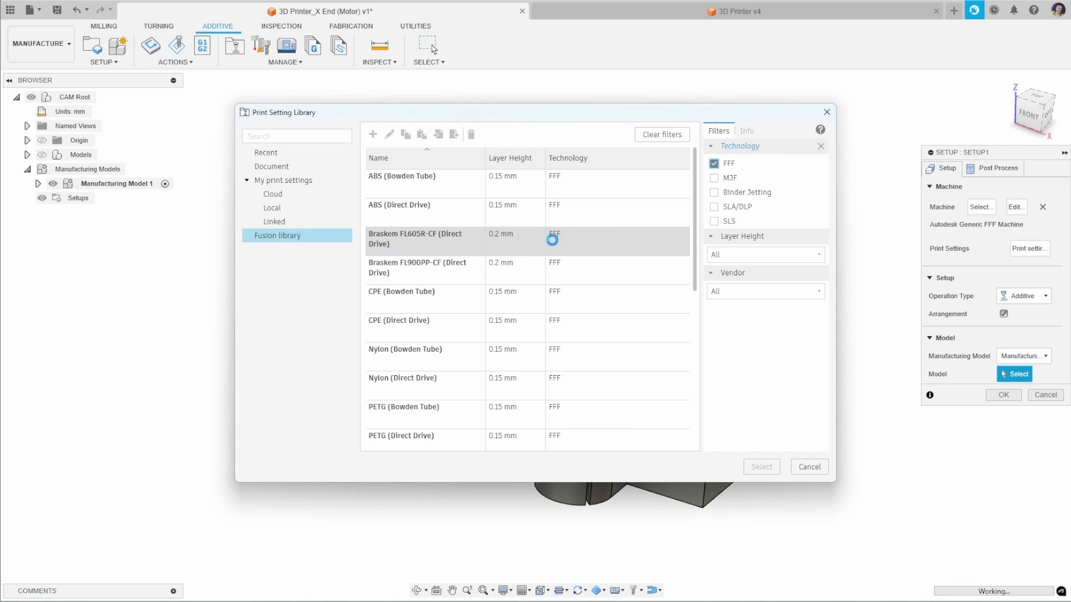
scroll(568, 279, "down", 3)
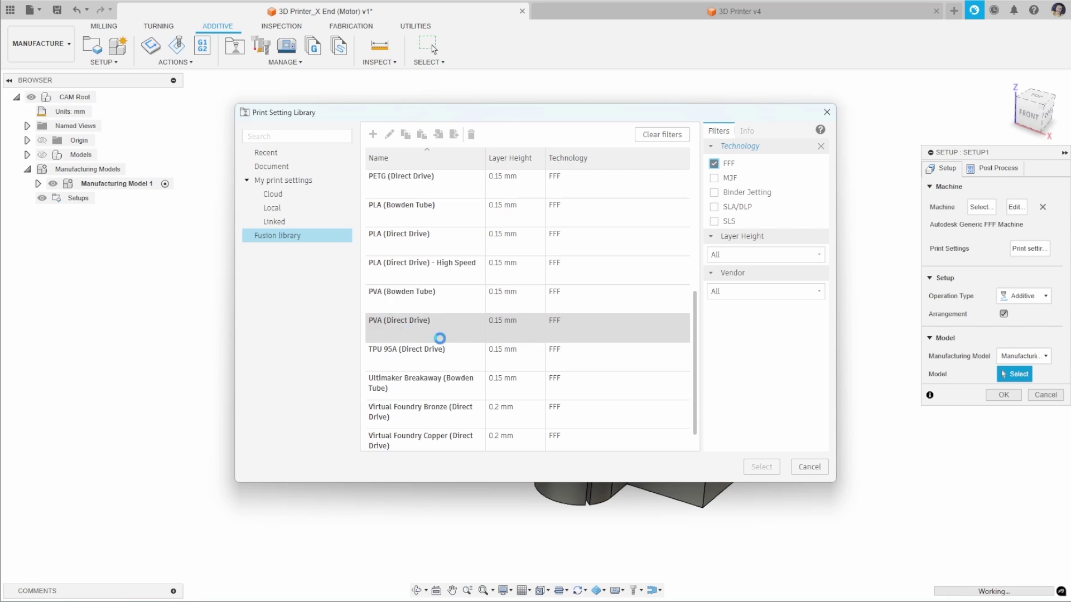
left_click(432, 234)
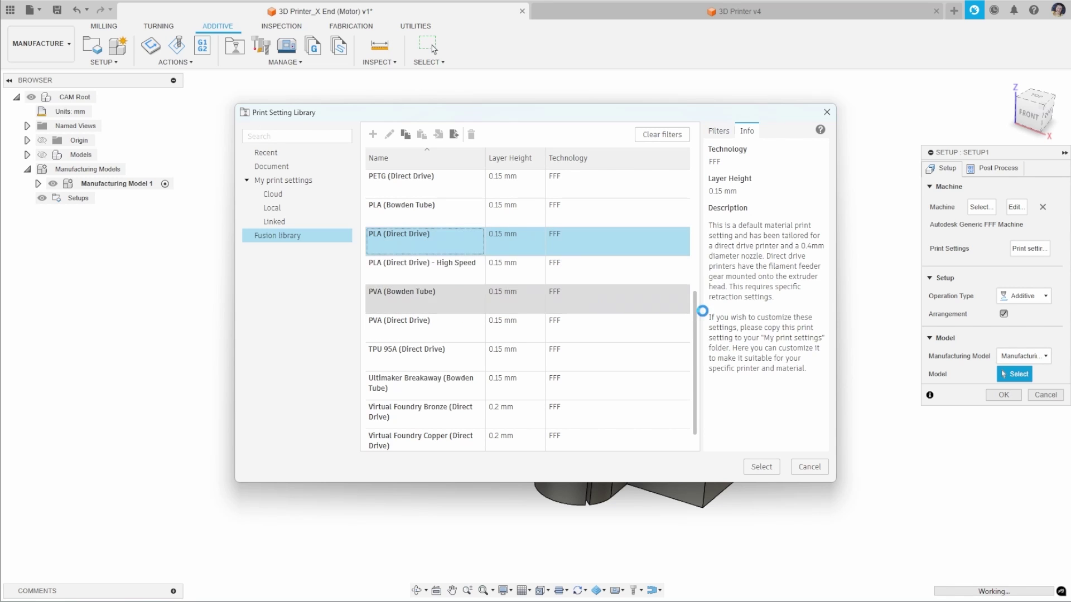
left_click(764, 467)
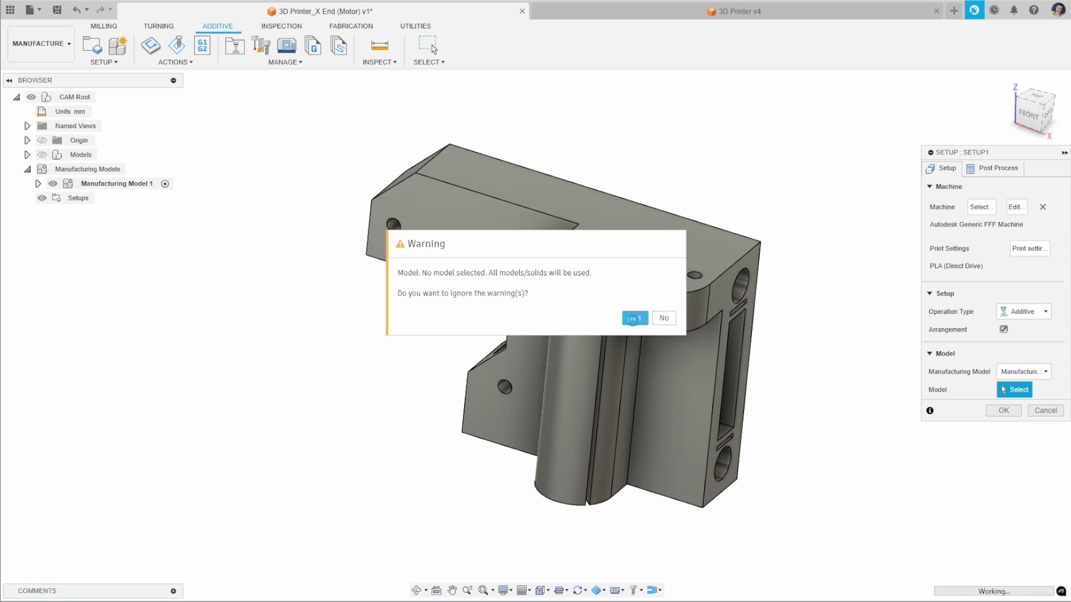
left_click(635, 318)
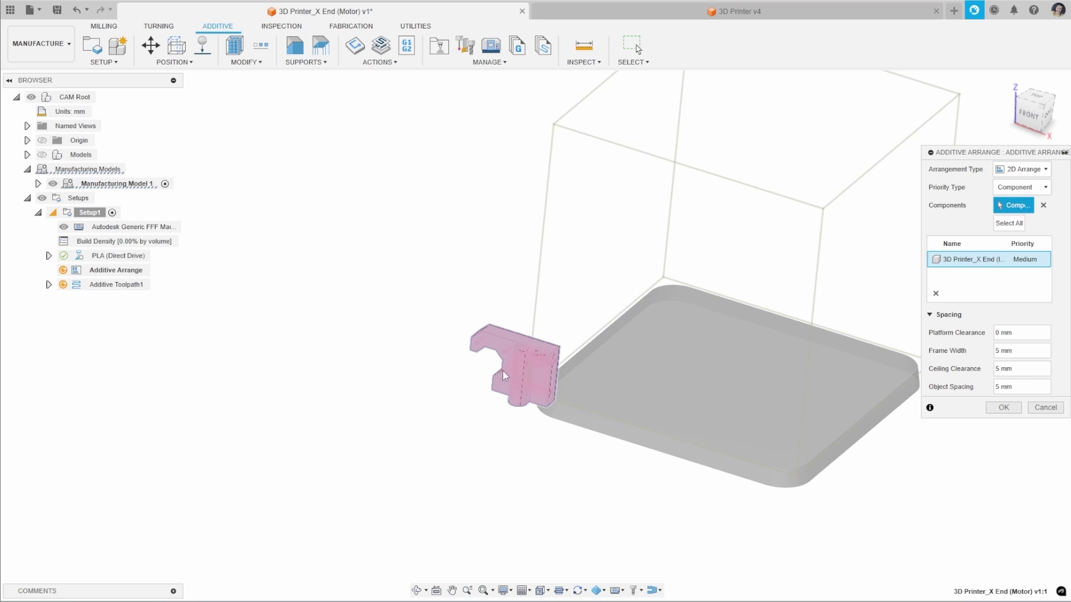
- Move the X End part 110 mm along X onto the middle of the build plate
scroll(430, 370, "down", 2)
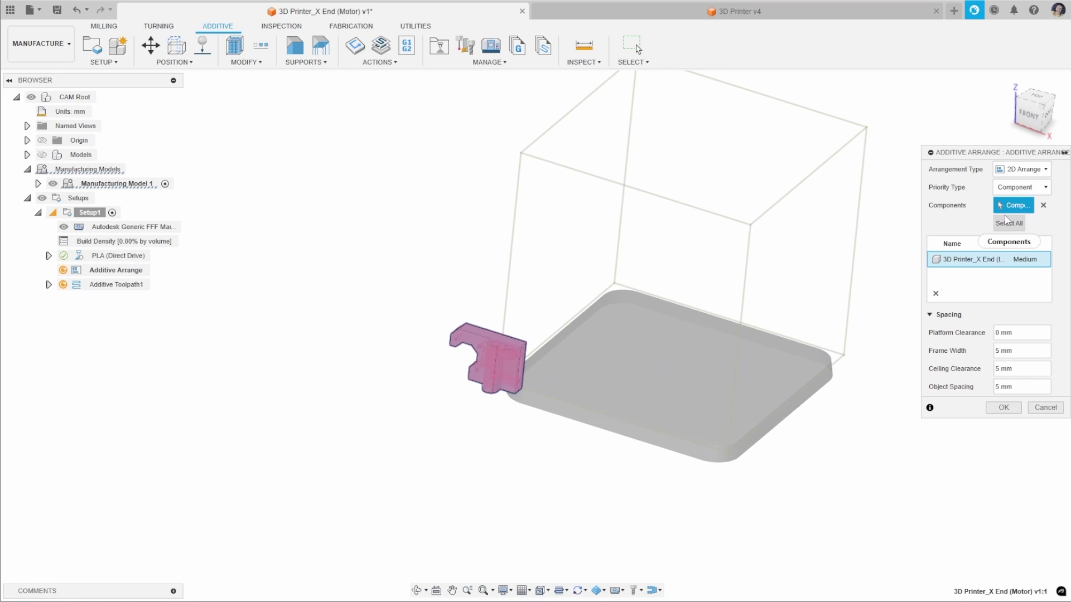
left_click(500, 348)
left_click(150, 45)
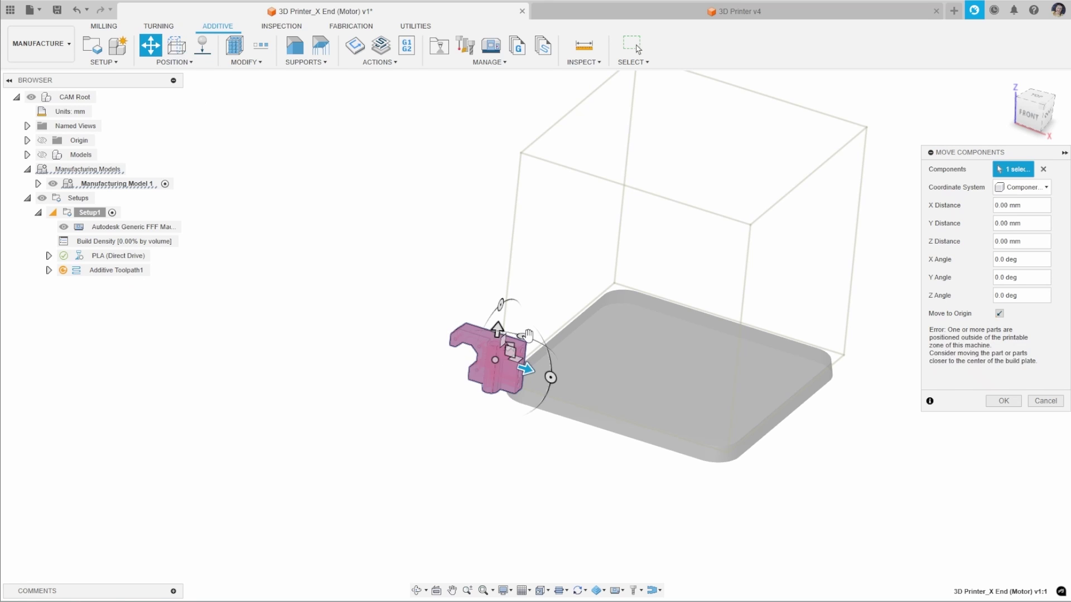
middle_click_drag(502, 323, 590, 334, "shift")
left_click_drag(533, 343, 701, 357)
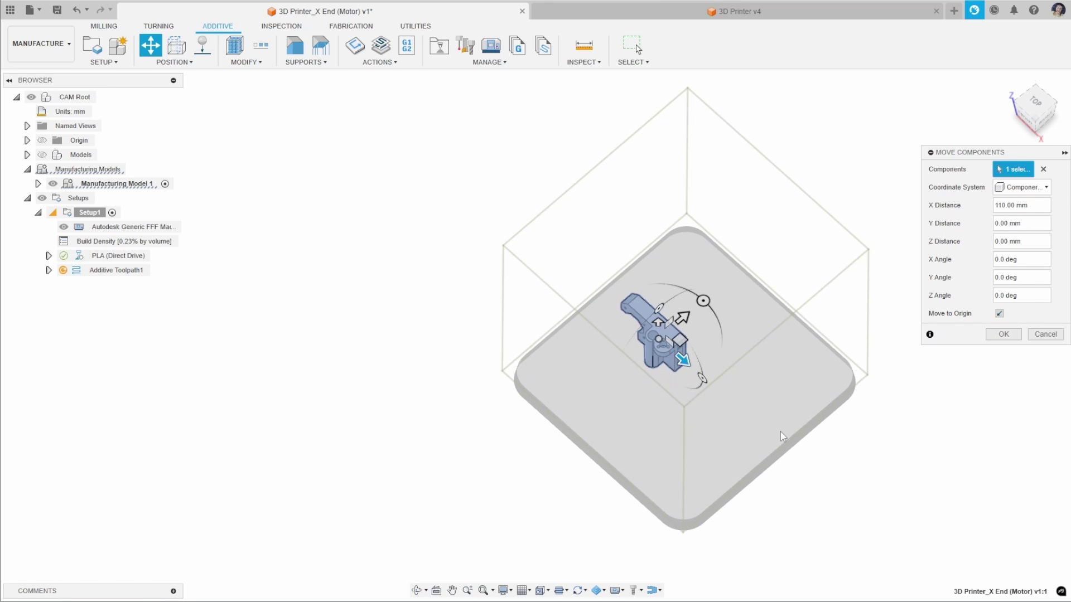
middle_click_drag(781, 432, 898, 373, "shift")
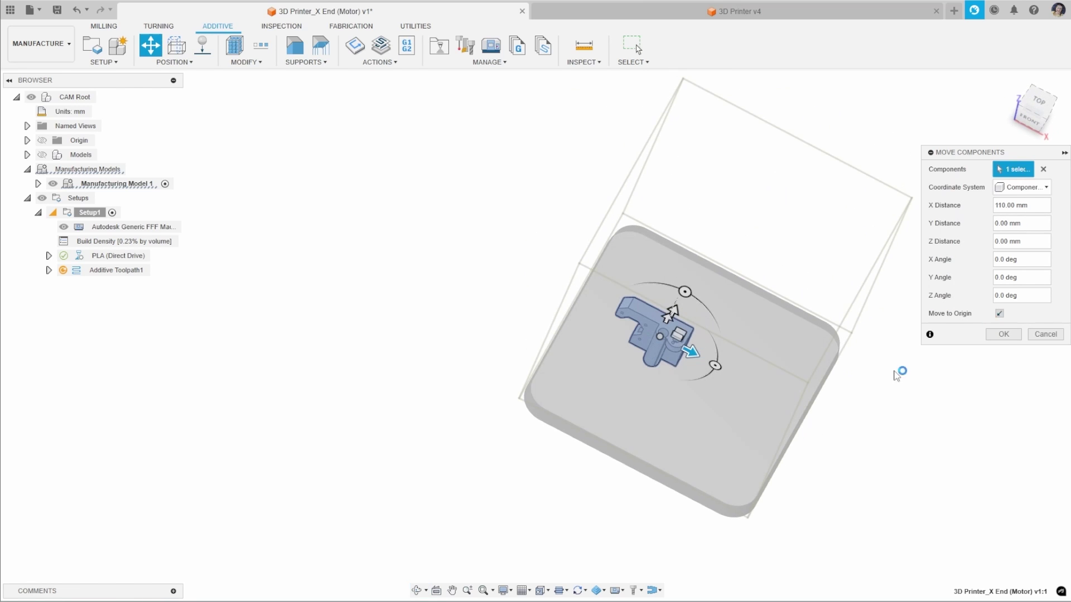
left_click(998, 336)
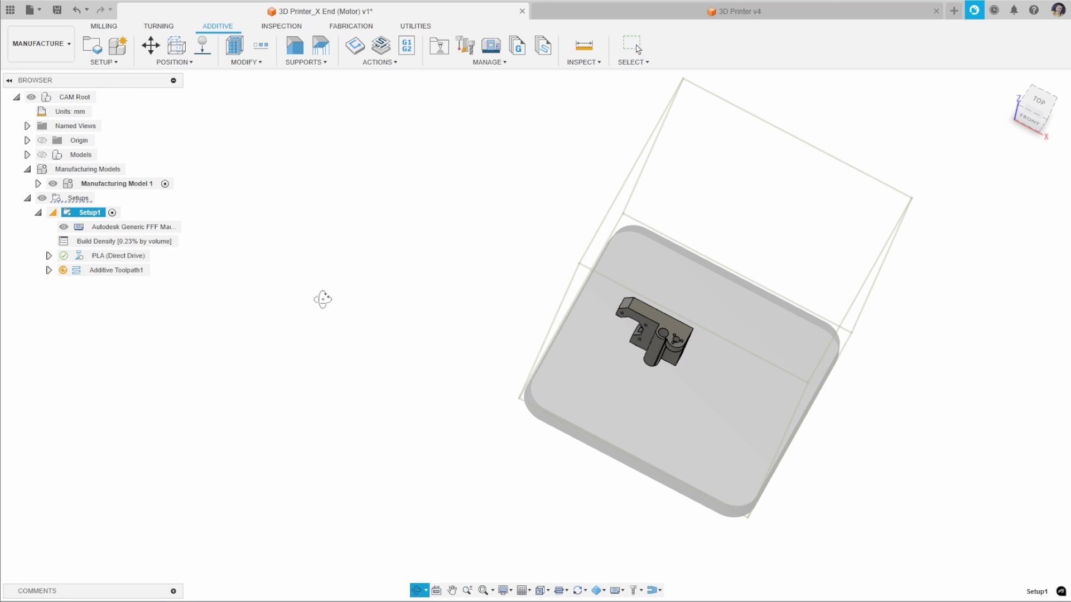
- Generate Additive Toolpath1 and run its simulation: 400 layers to 60.05 mm, about 3:21:34
key("Escape")
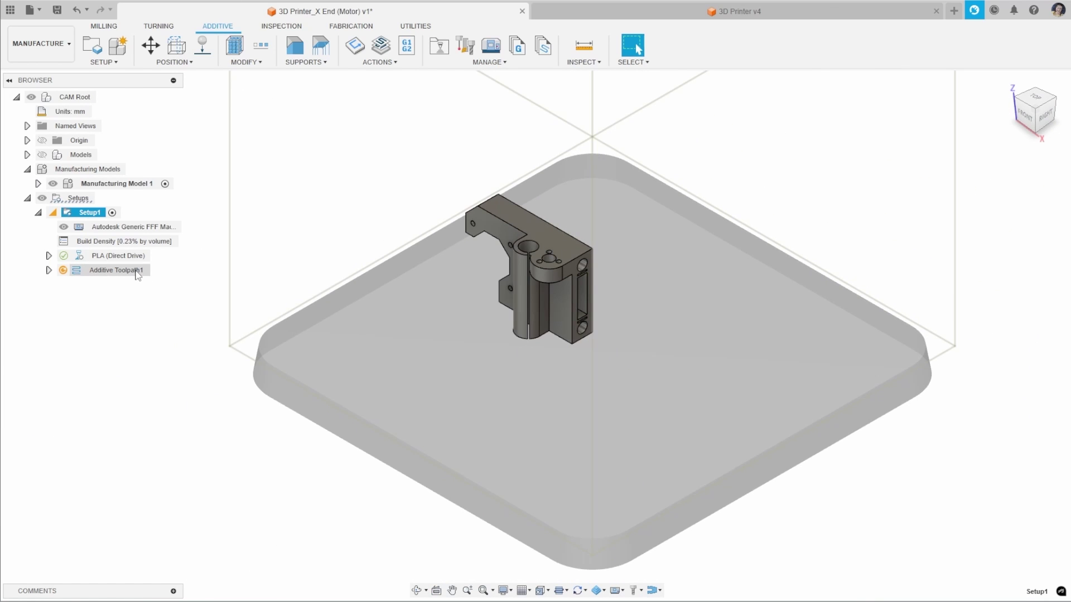
right_click(137, 273)
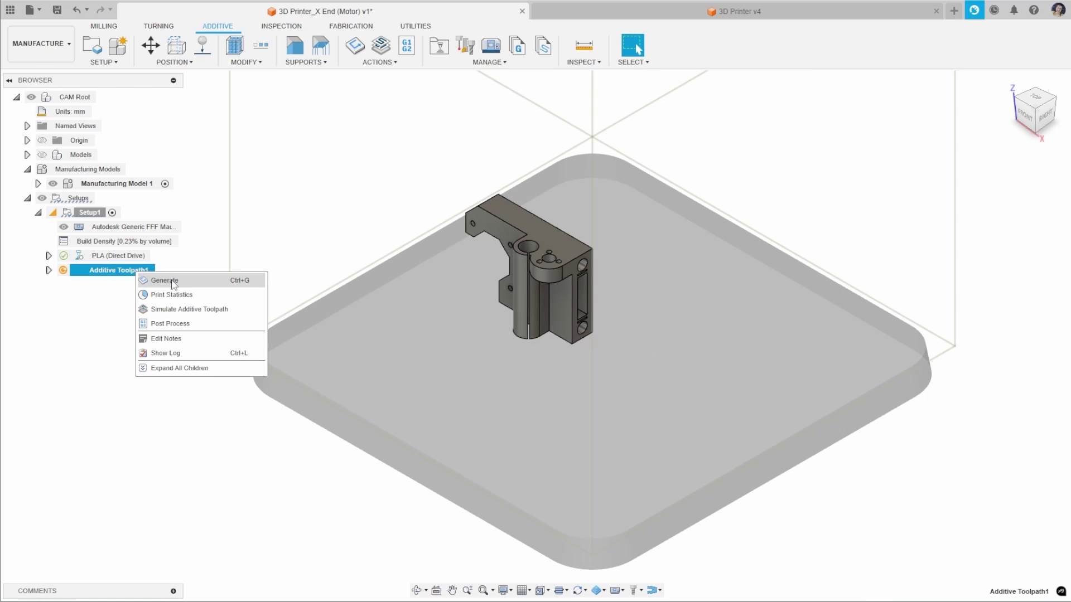
left_click(164, 280)
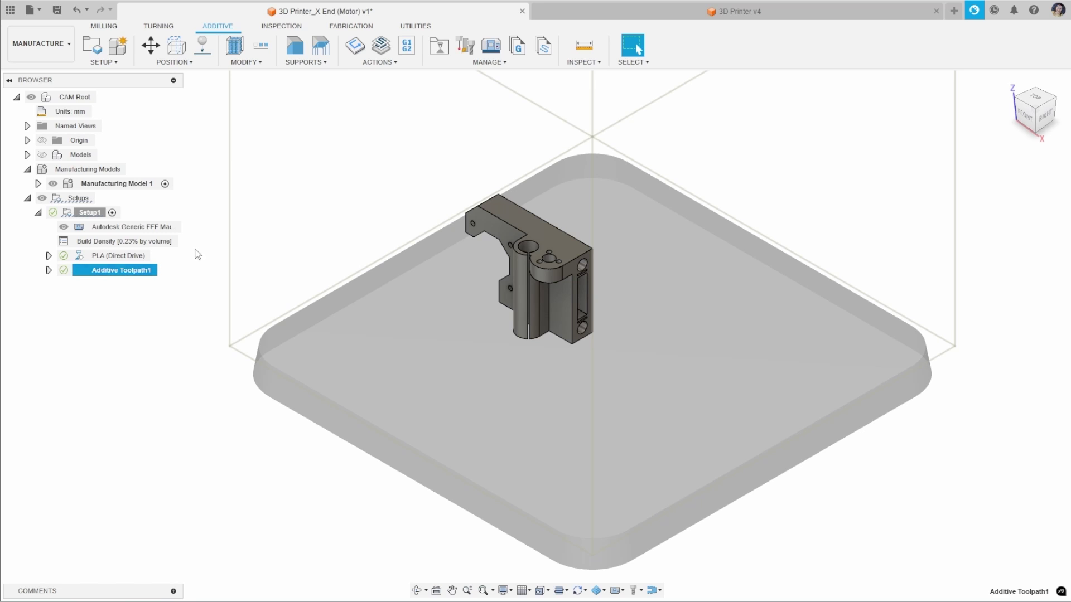
left_click(373, 62)
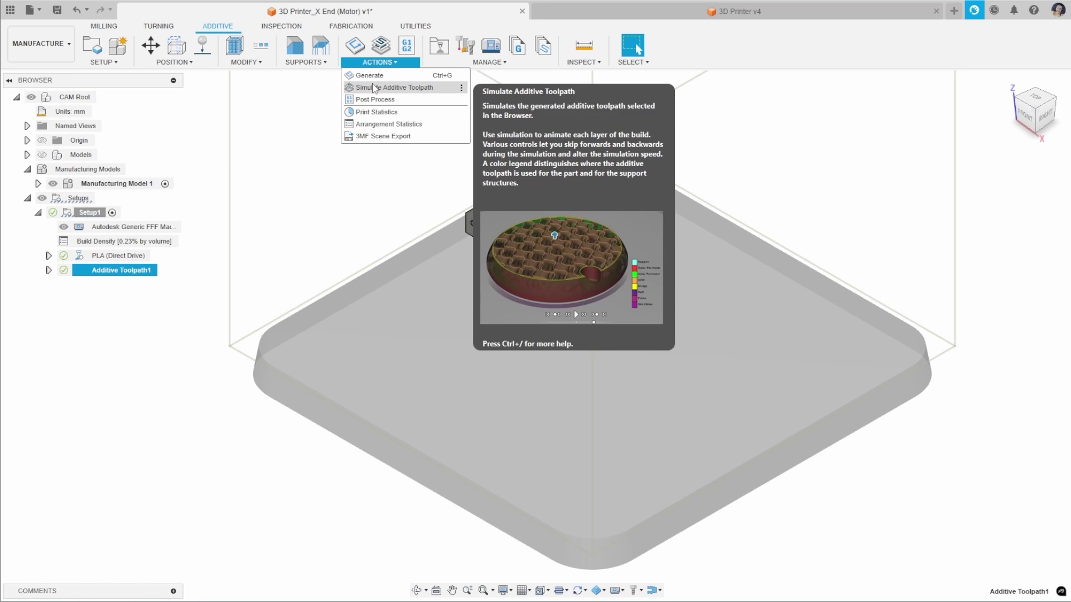
left_click(373, 88)
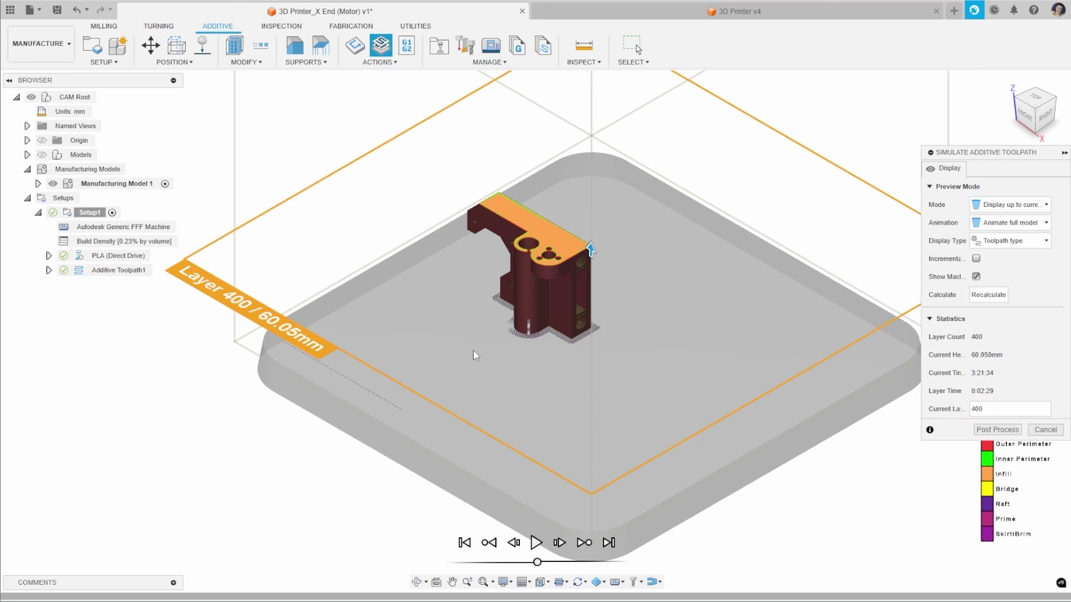
- Show the simulated print up to layer 176, then open Post Process for the toolpath
mouse_move(590, 249)
left_mouse_down()
mouse_move(591, 313)
mouse_move(591, 240)
mouse_move(590, 250)
left_mouse_up()
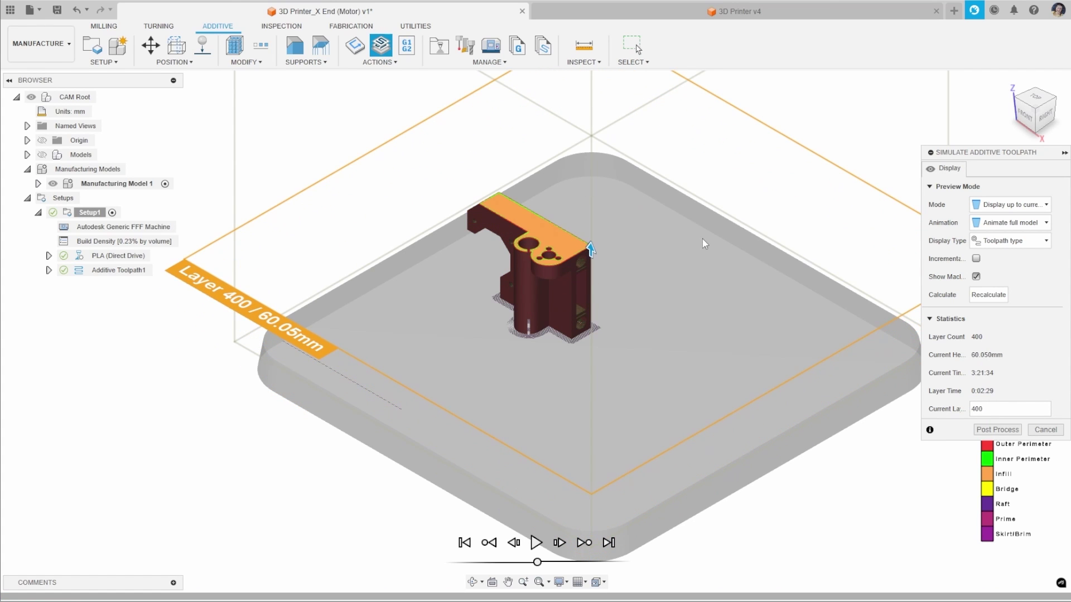
left_click(991, 430)
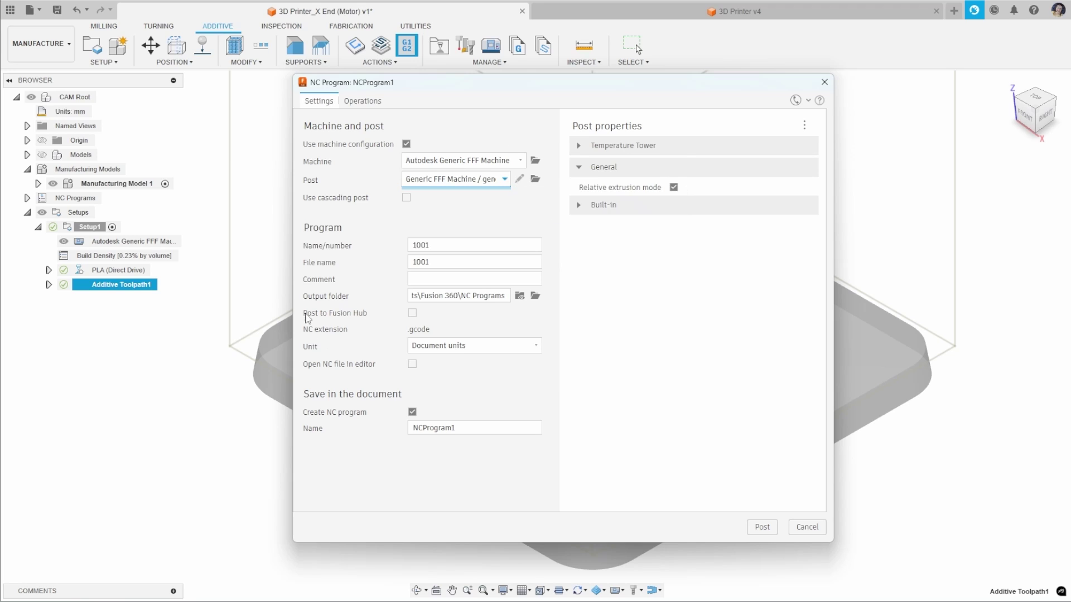
- Cancel the NC Program dialog (Generic FFF Machine, program 1001) without posting
left_click(806, 527)
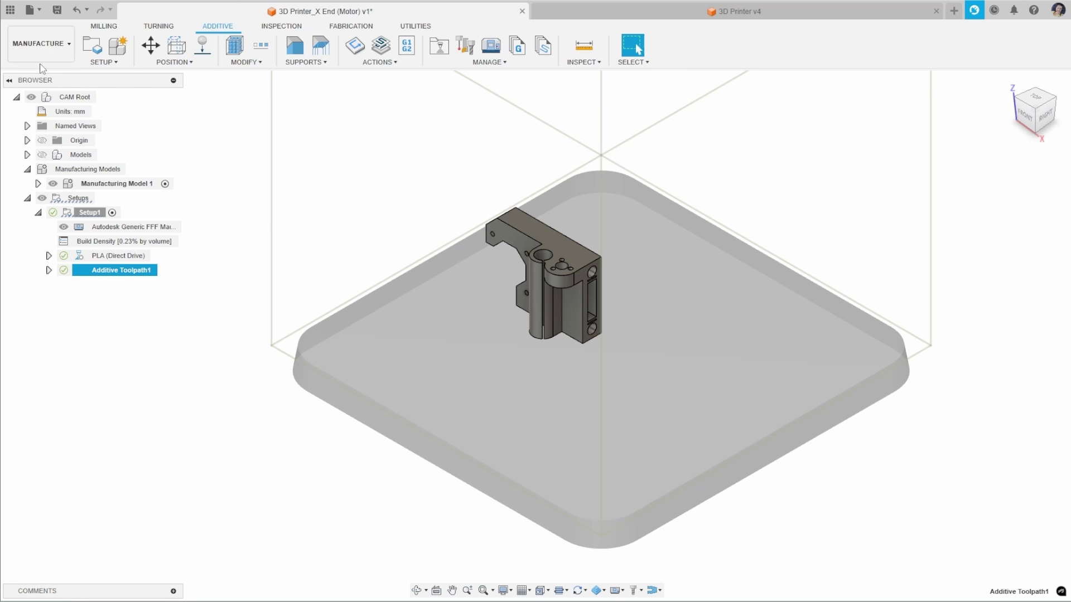
- Switch from Manufacture back to the Design workspace to see the X End motor part
left_click(40, 43)
left_click(53, 75)
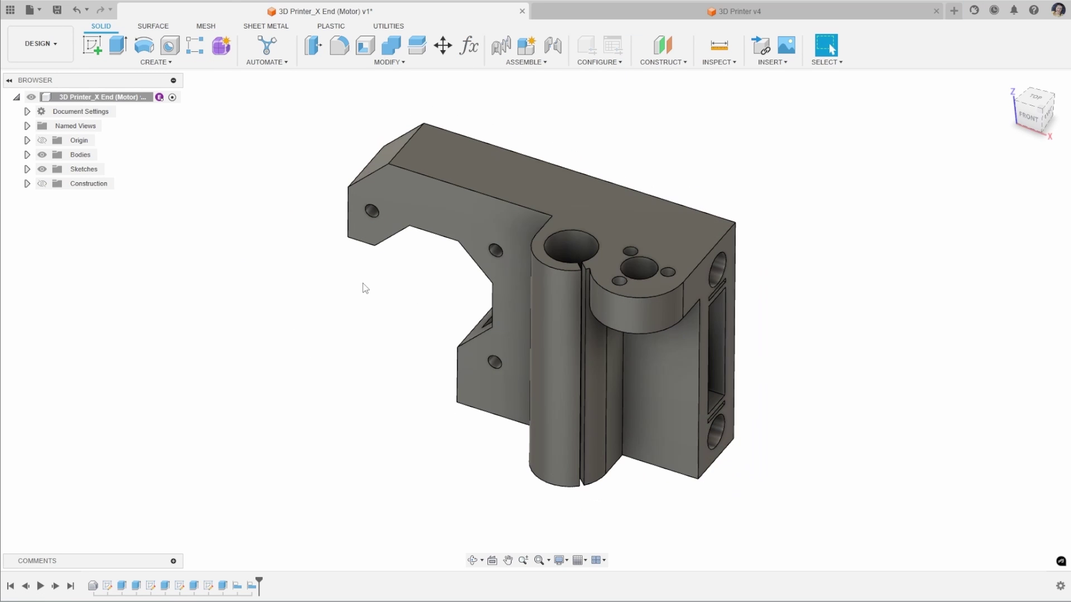